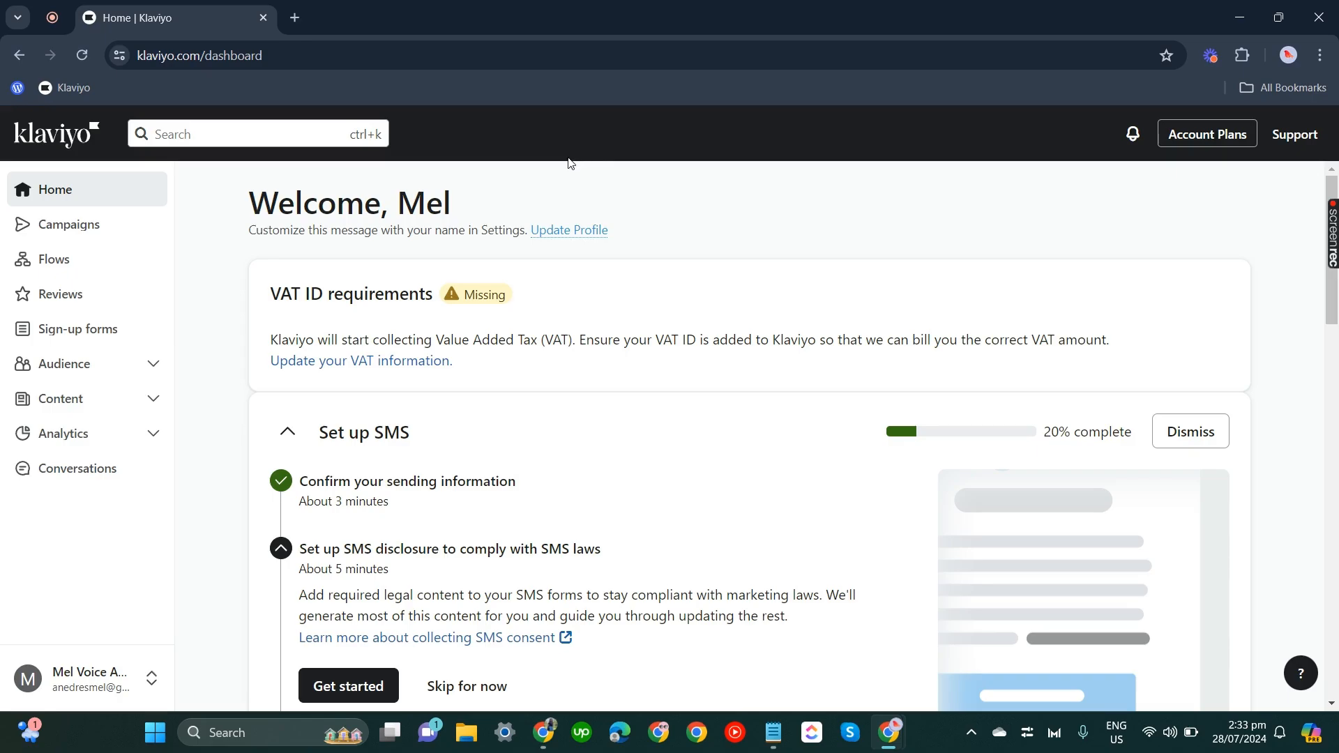
Create a contact list named New Subscribers under the audience's lists and segments.
left_click(112, 378)
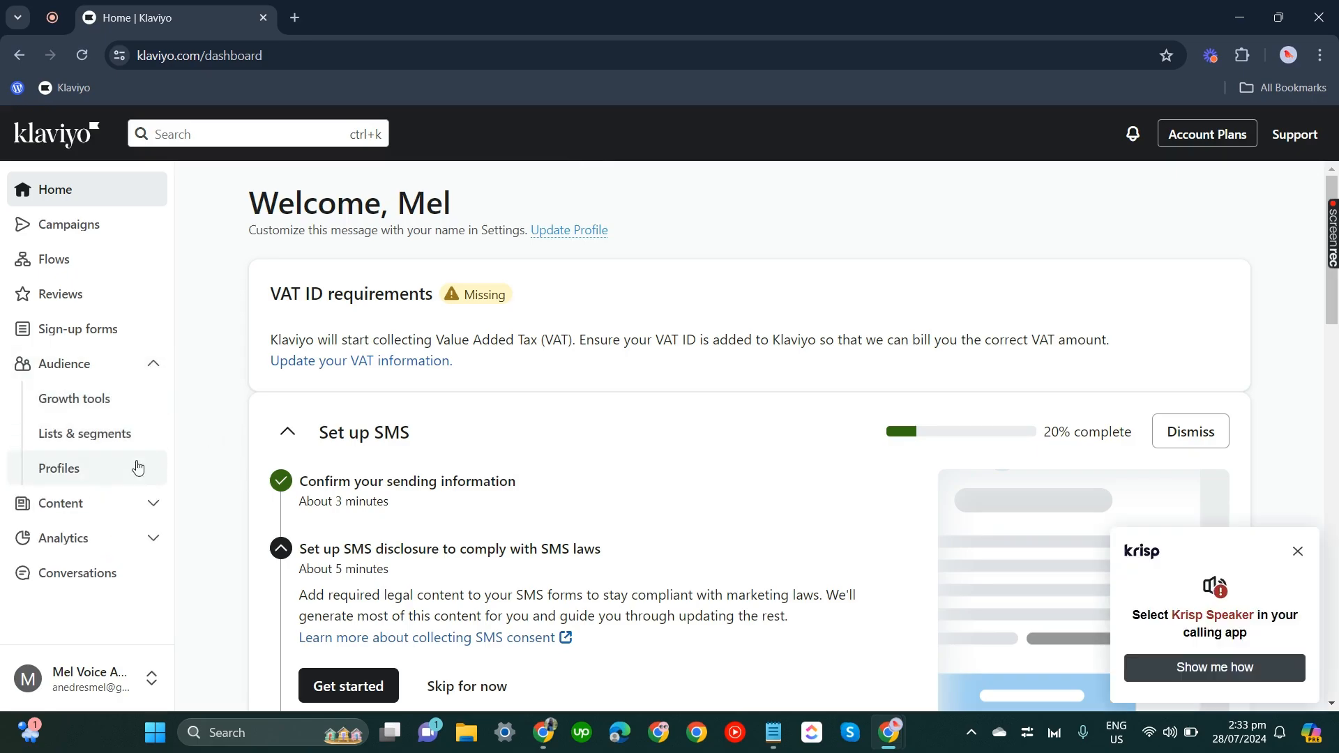
left_click(116, 442)
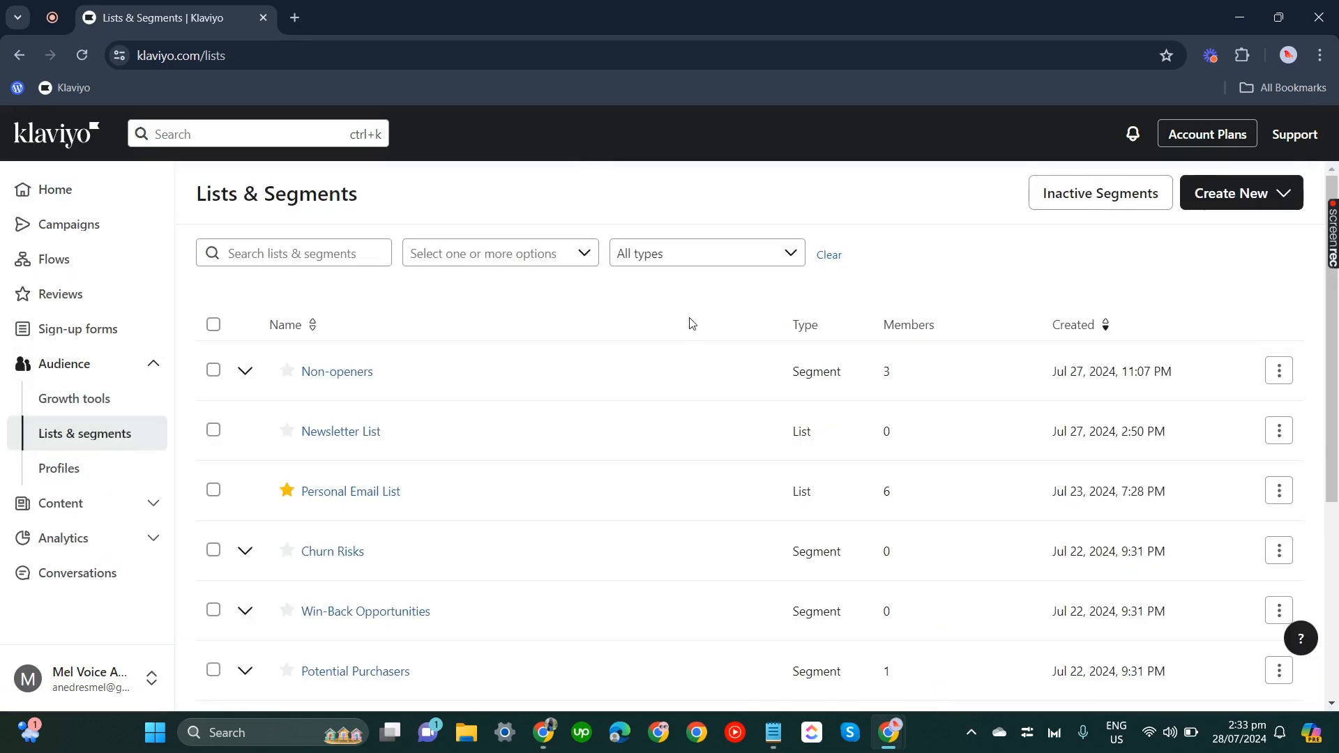
left_click(1246, 197)
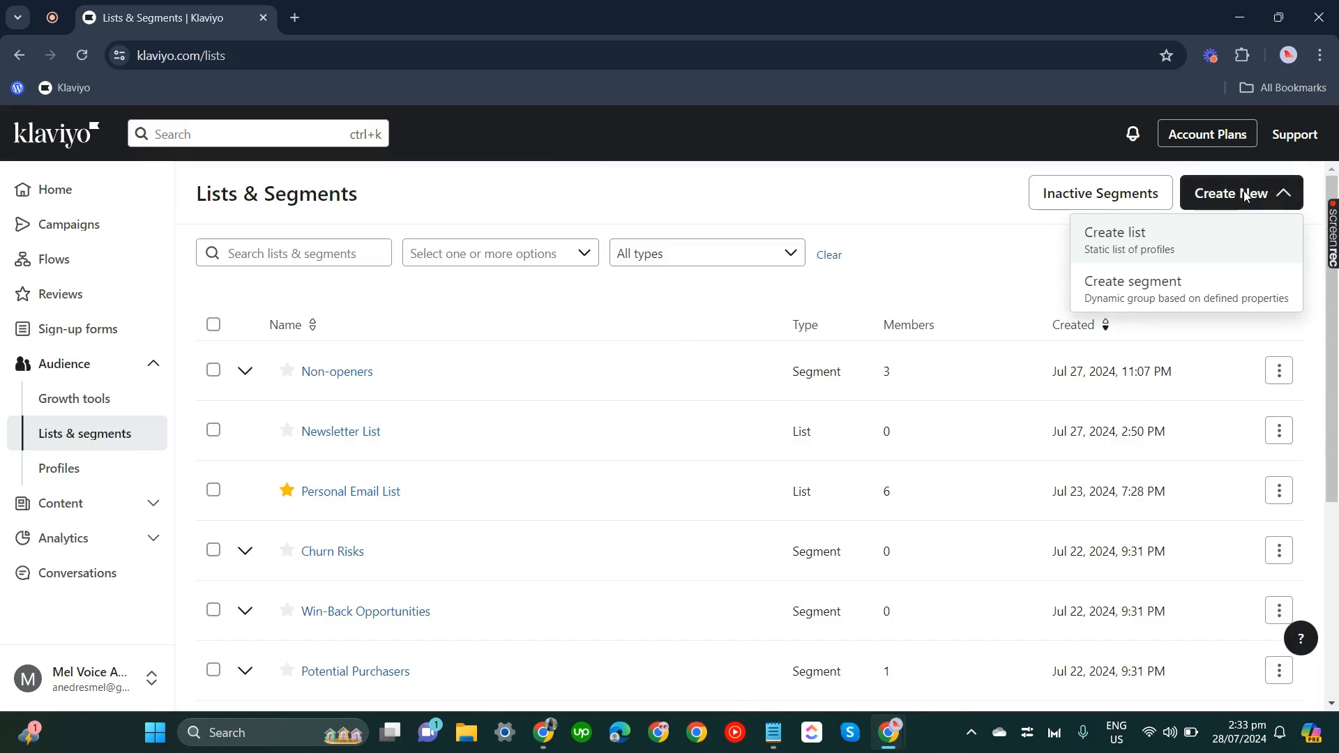
left_click(1202, 259)
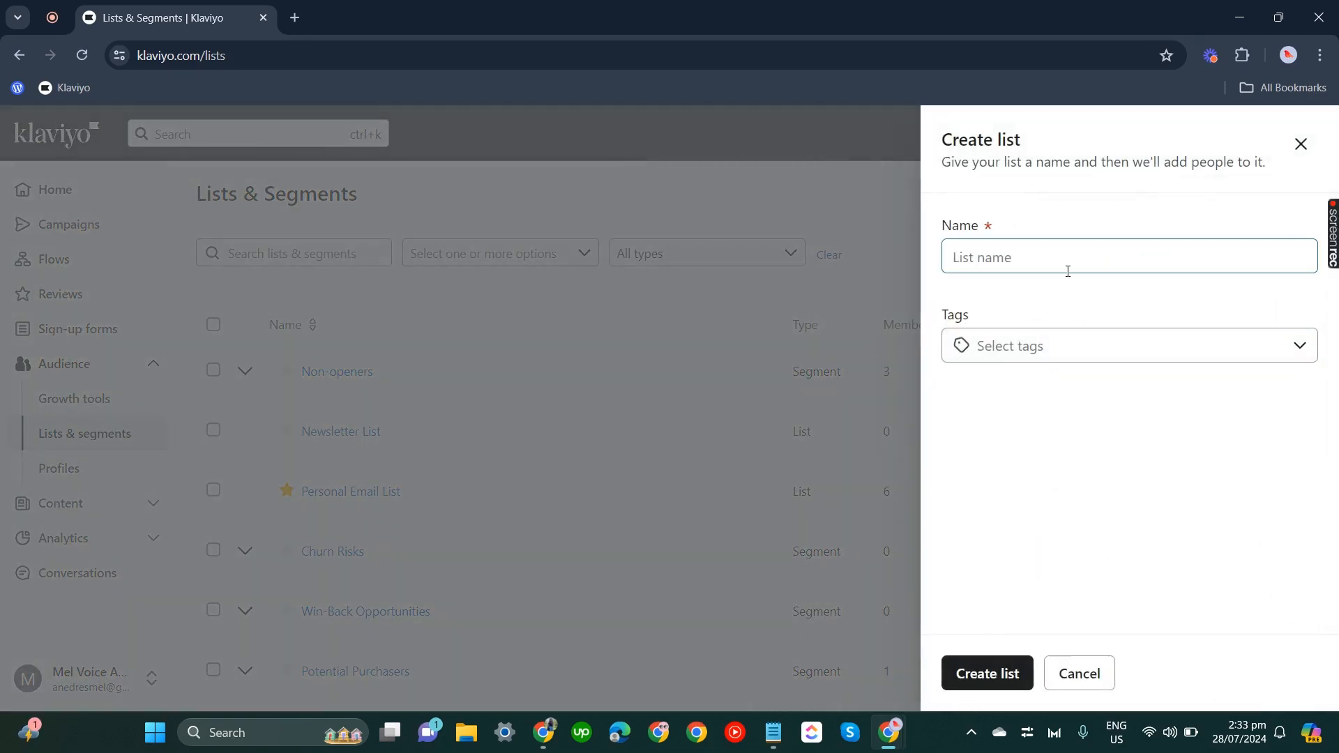
left_click(1068, 271)
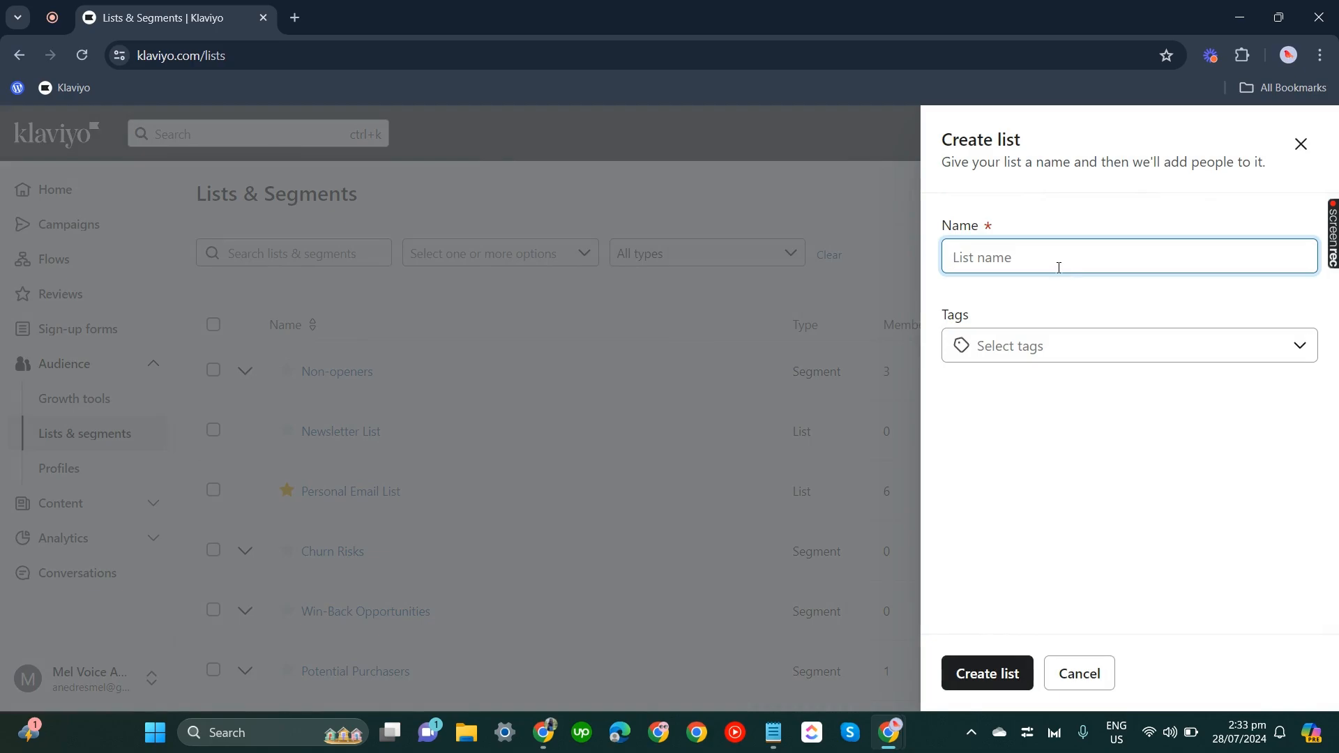
type("New Subscribers")
left_click(1000, 674)
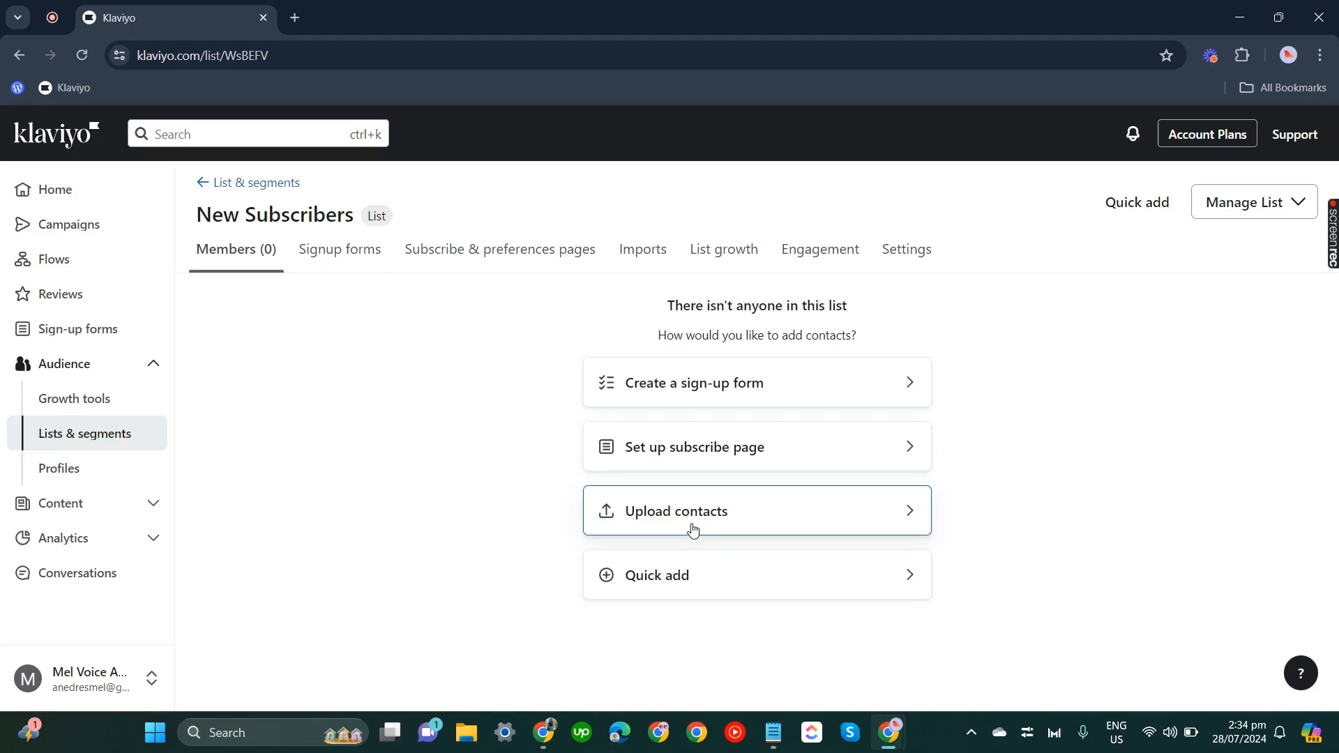
Review the fields of the quick-add contact form for the list and close it without adding a profile.
left_click(759, 578)
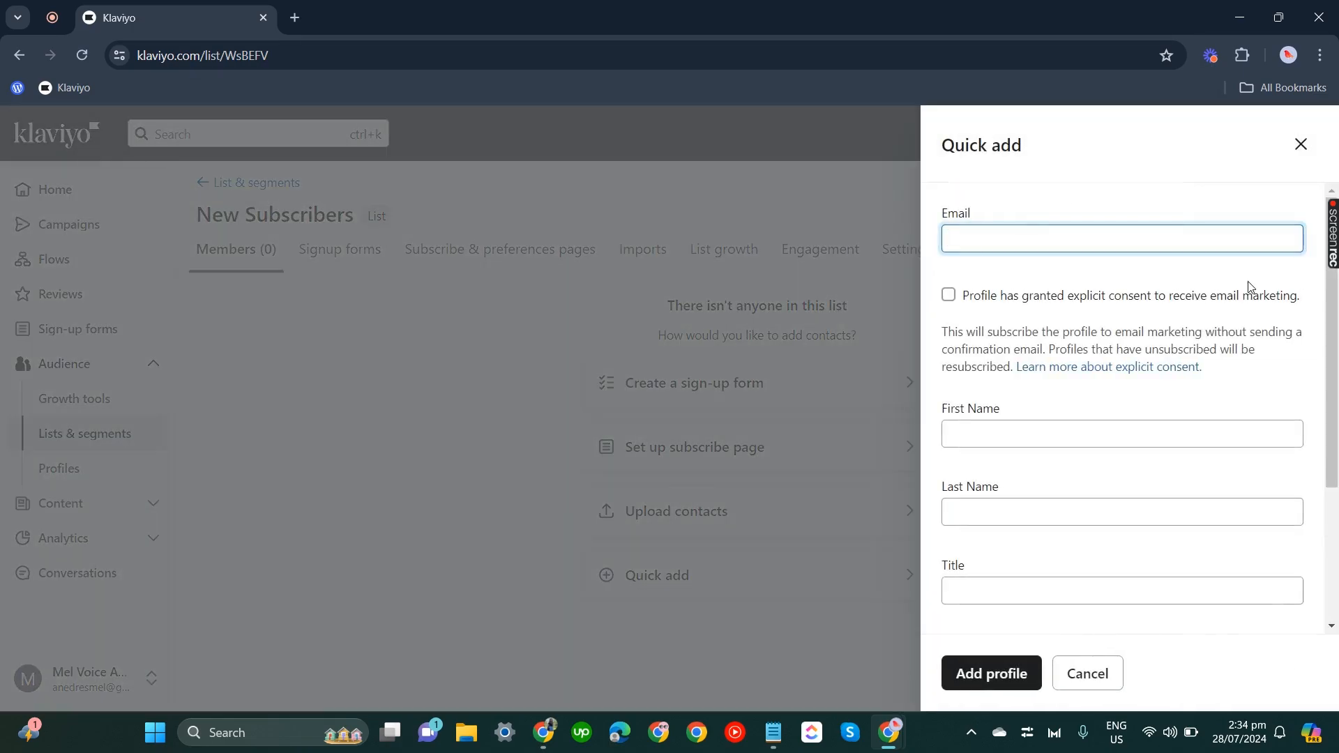
scroll(1124, 503, "down", 3)
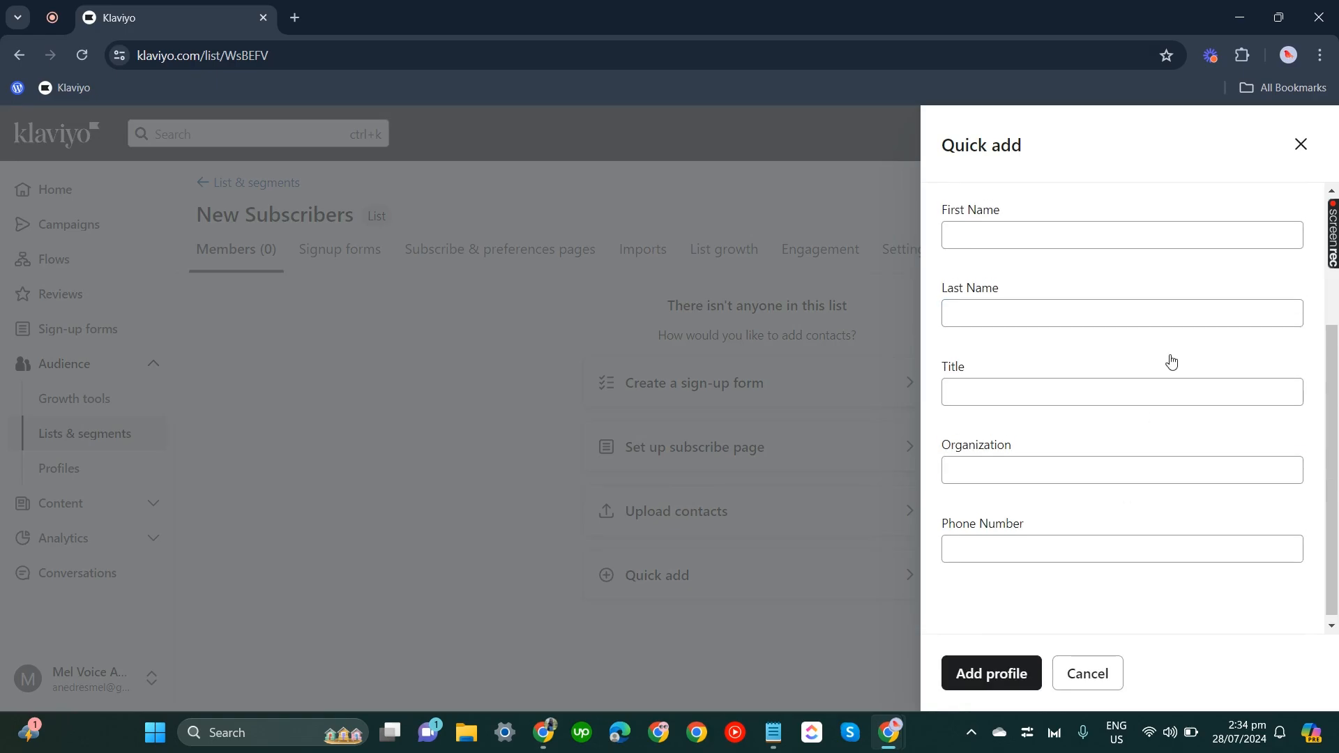
scroll(1169, 361, "up", 3)
scroll(1127, 478, "down", 3)
left_click(1015, 400)
scroll(1074, 242, "up", 3)
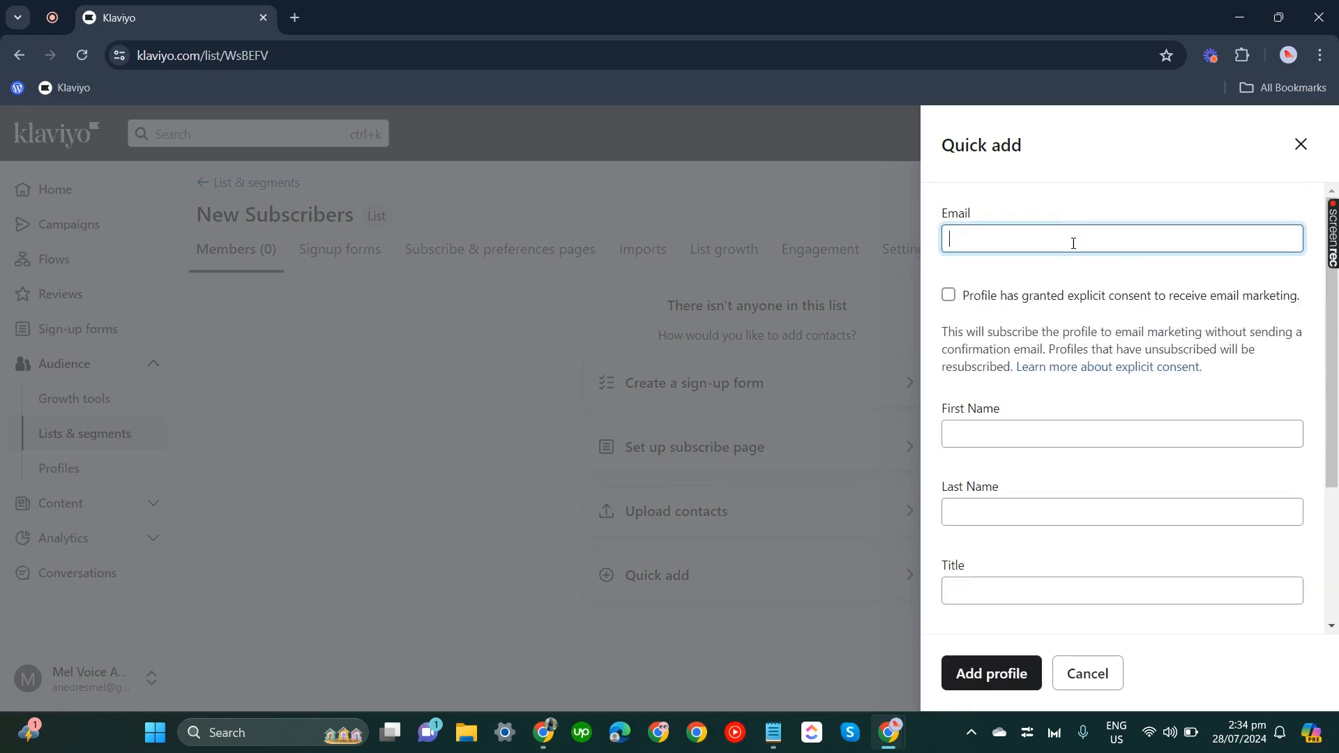
scroll(1110, 508, "down", 3)
left_click(1089, 664)
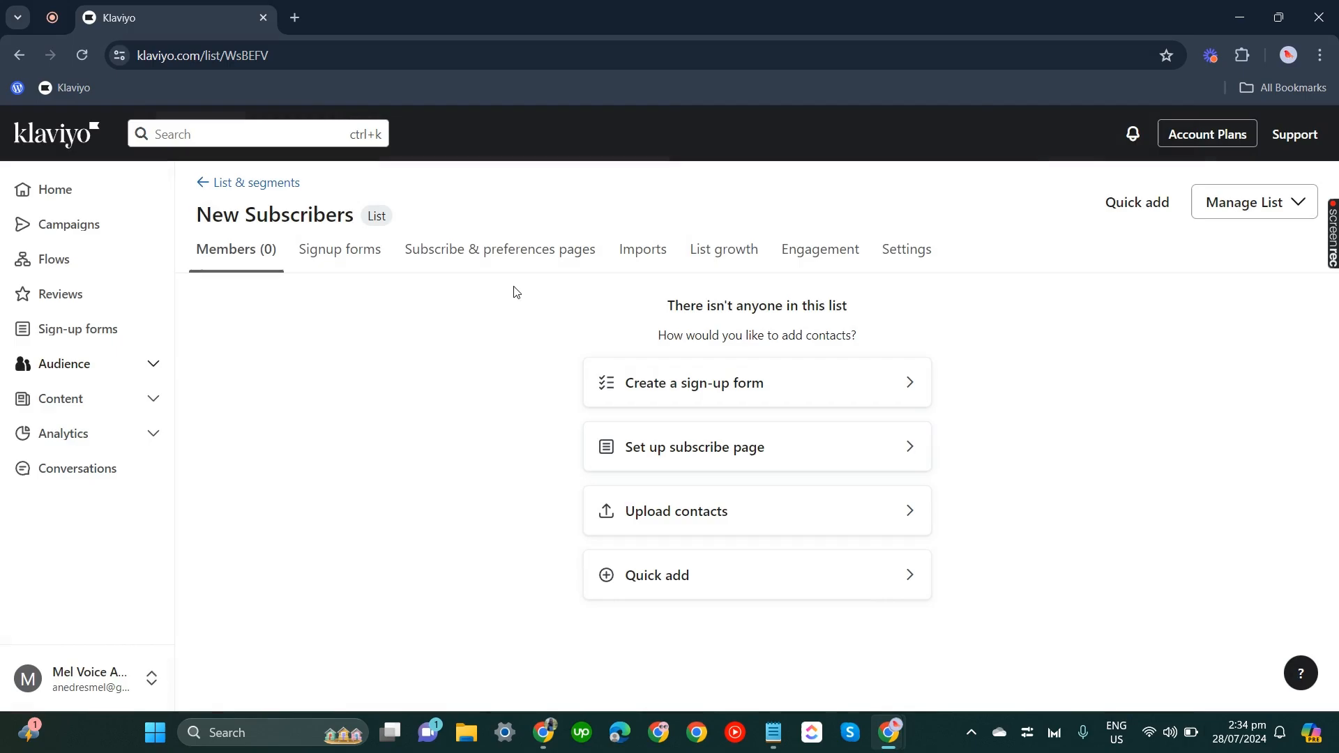
Create a new campaign of type Email, keeping the suggested name and draft date.
left_click(97, 236)
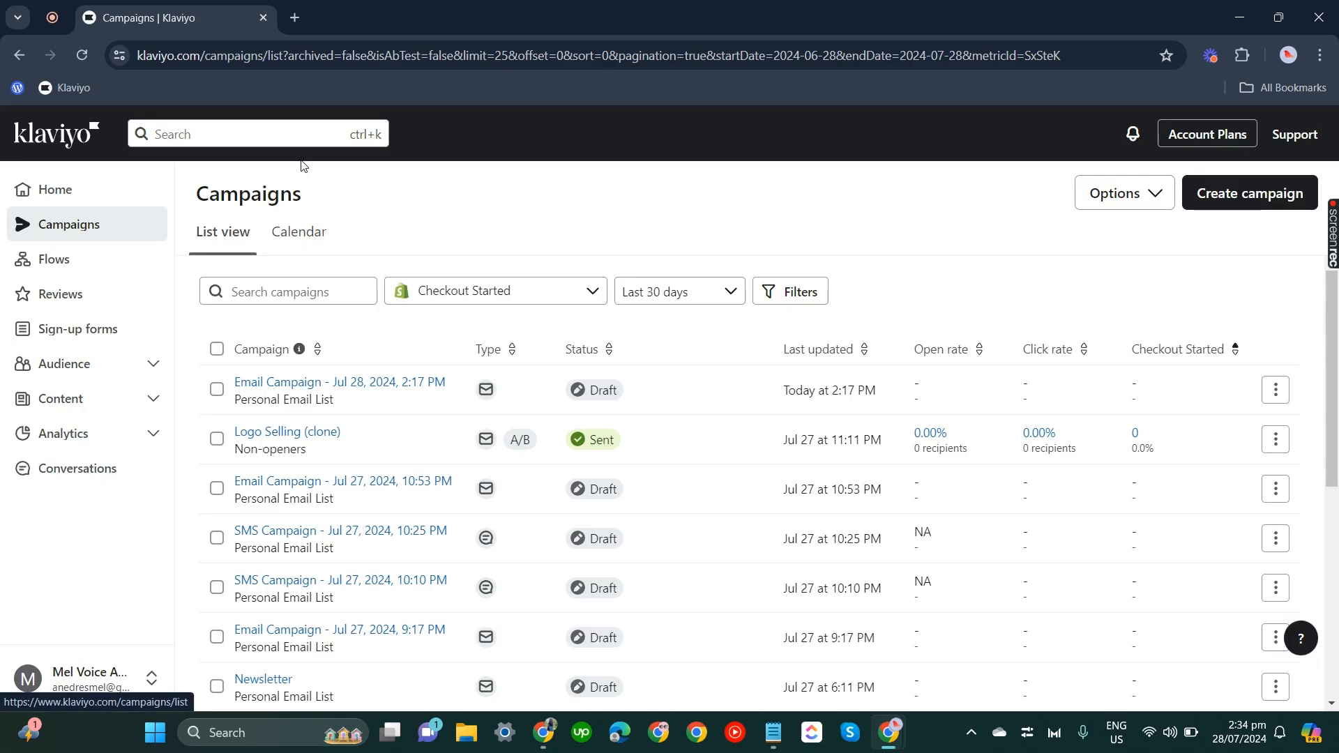
left_click(1274, 212)
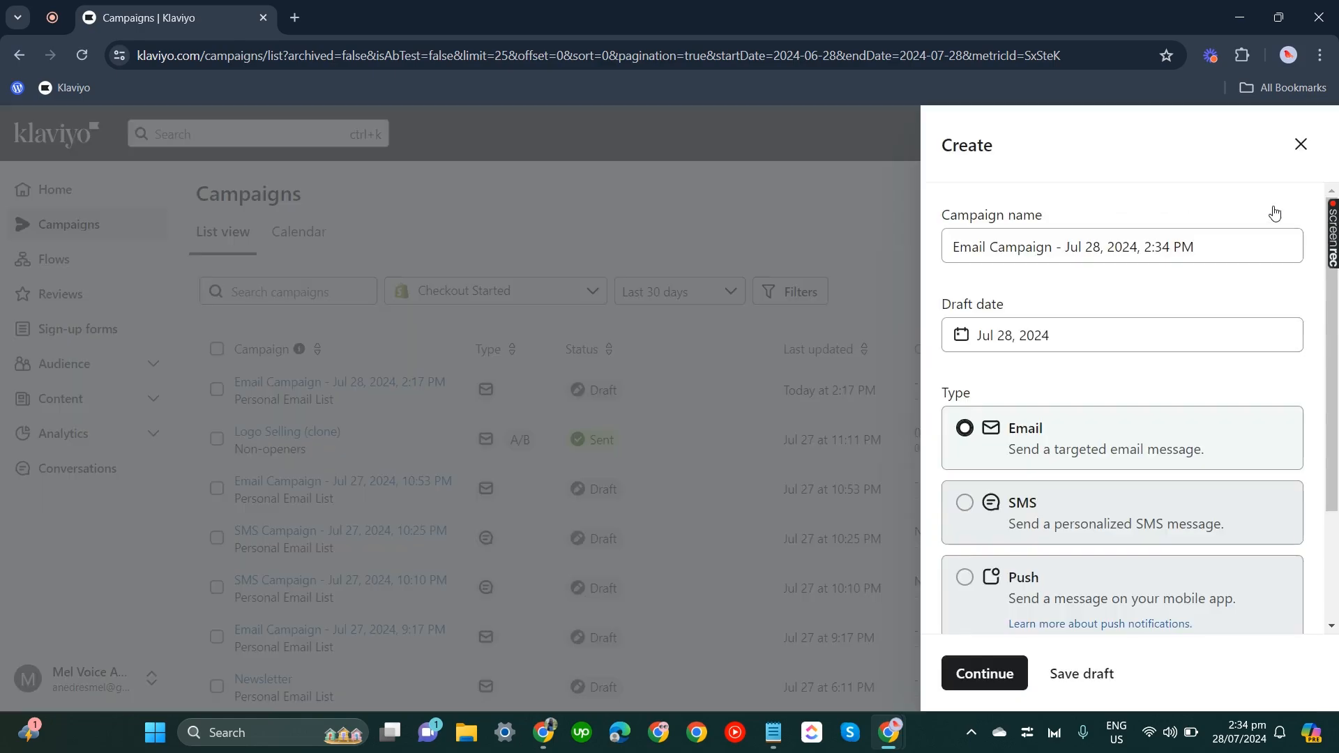
key("ctrl+a")
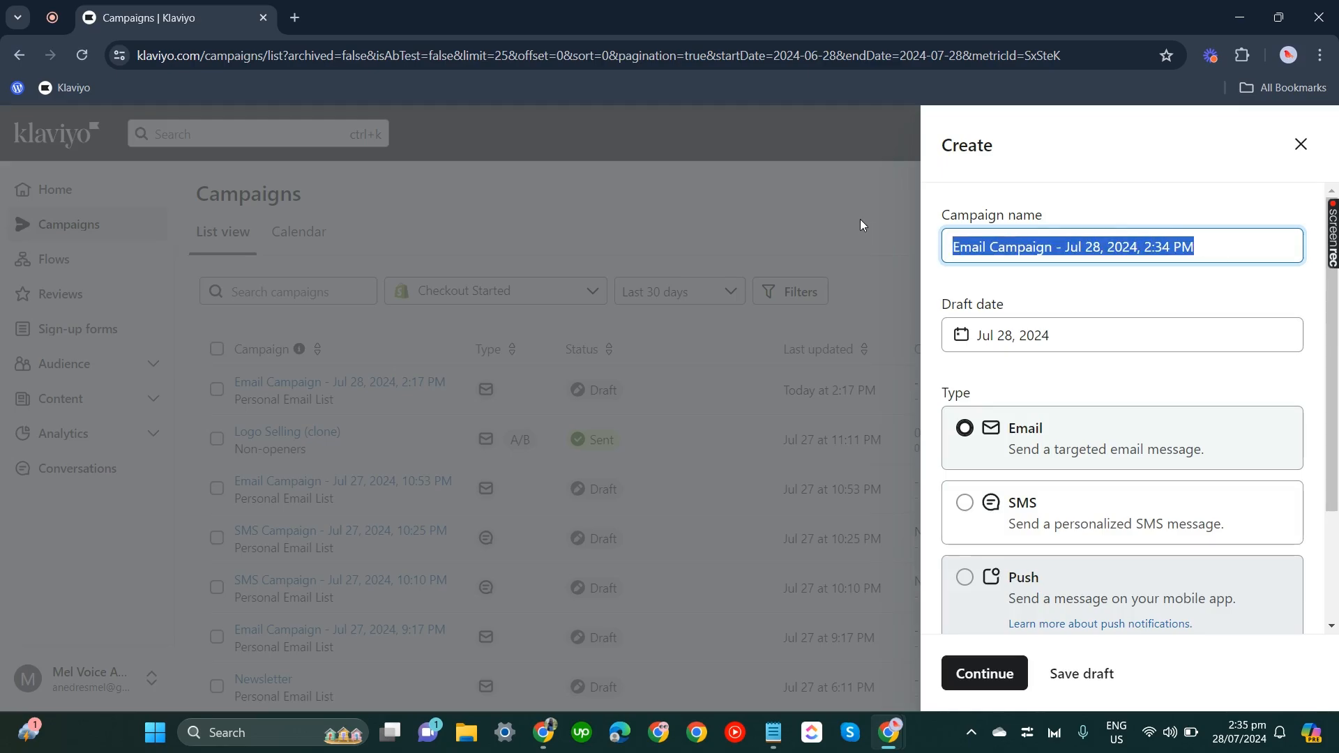
scroll(1039, 508, "down", 2)
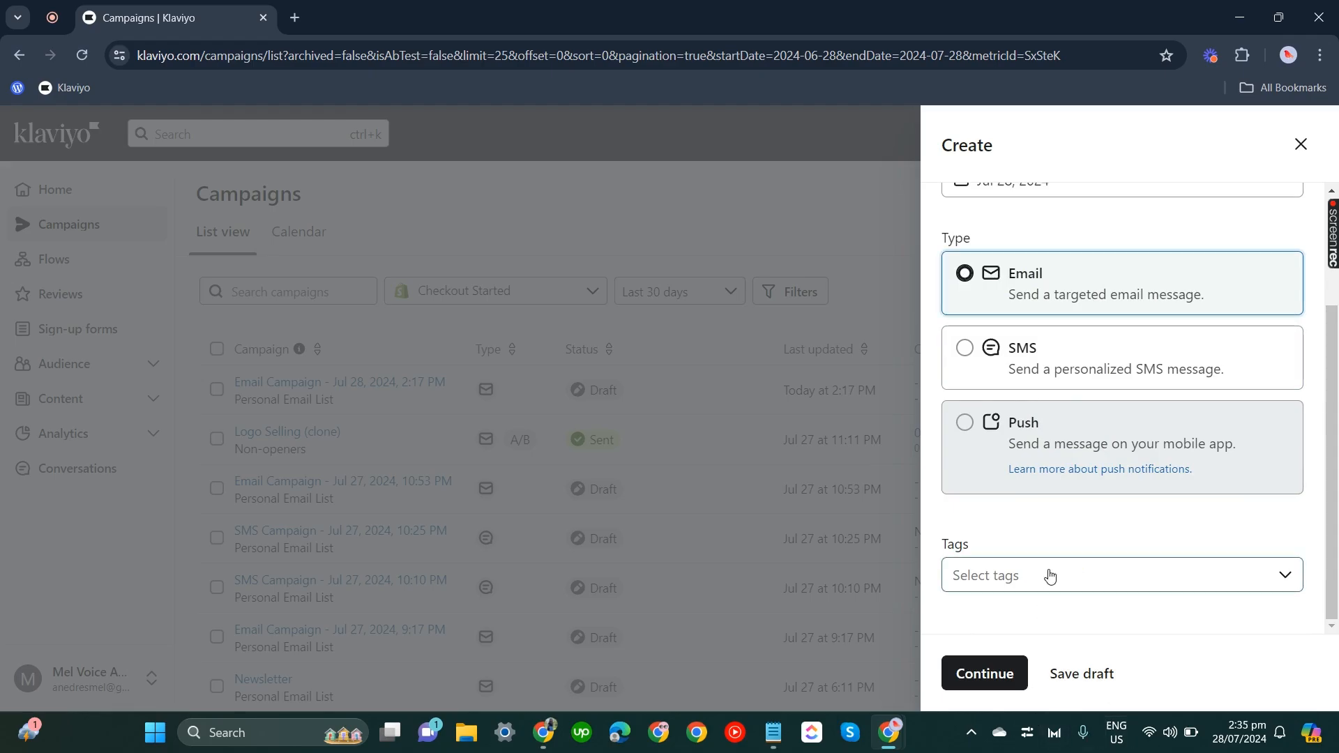
left_click(986, 675)
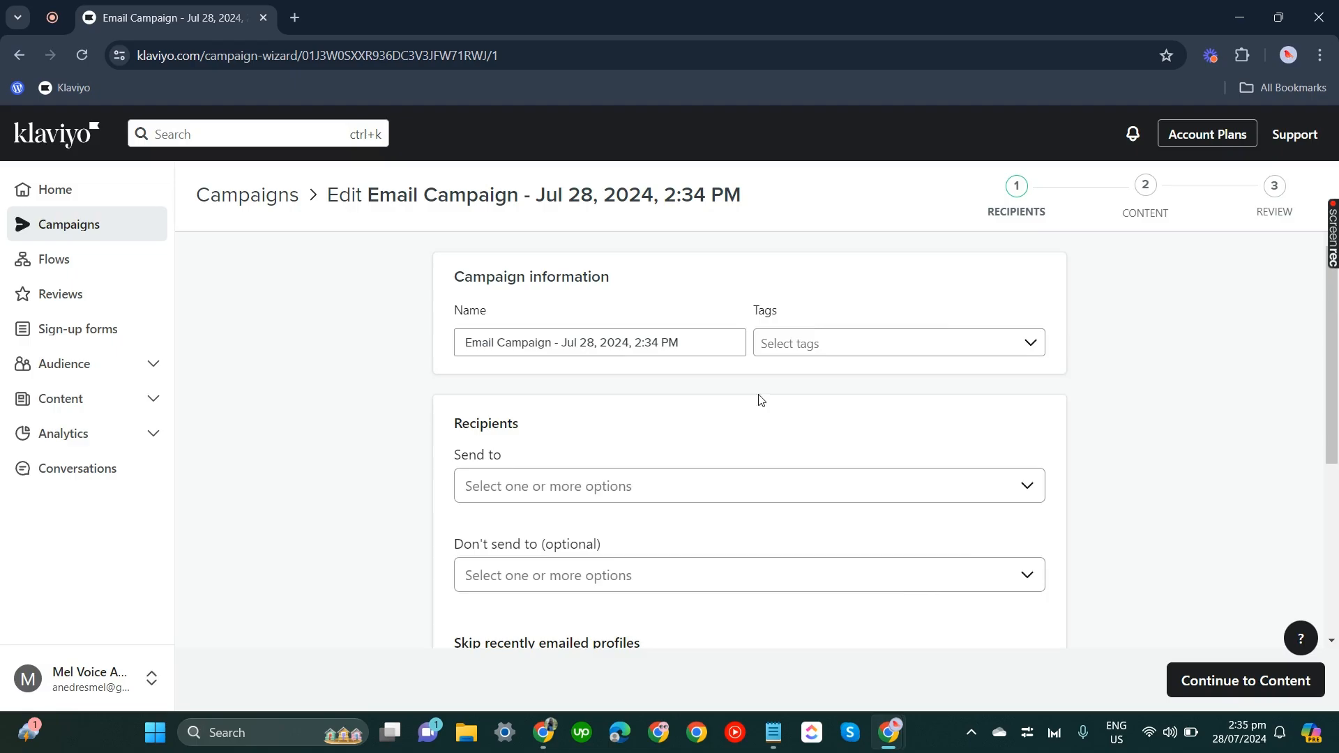
Choose the campaign's recipients and turn on tracking parameters, continuing to the content stage.
scroll(514, 485, "down", 1)
left_click(532, 398)
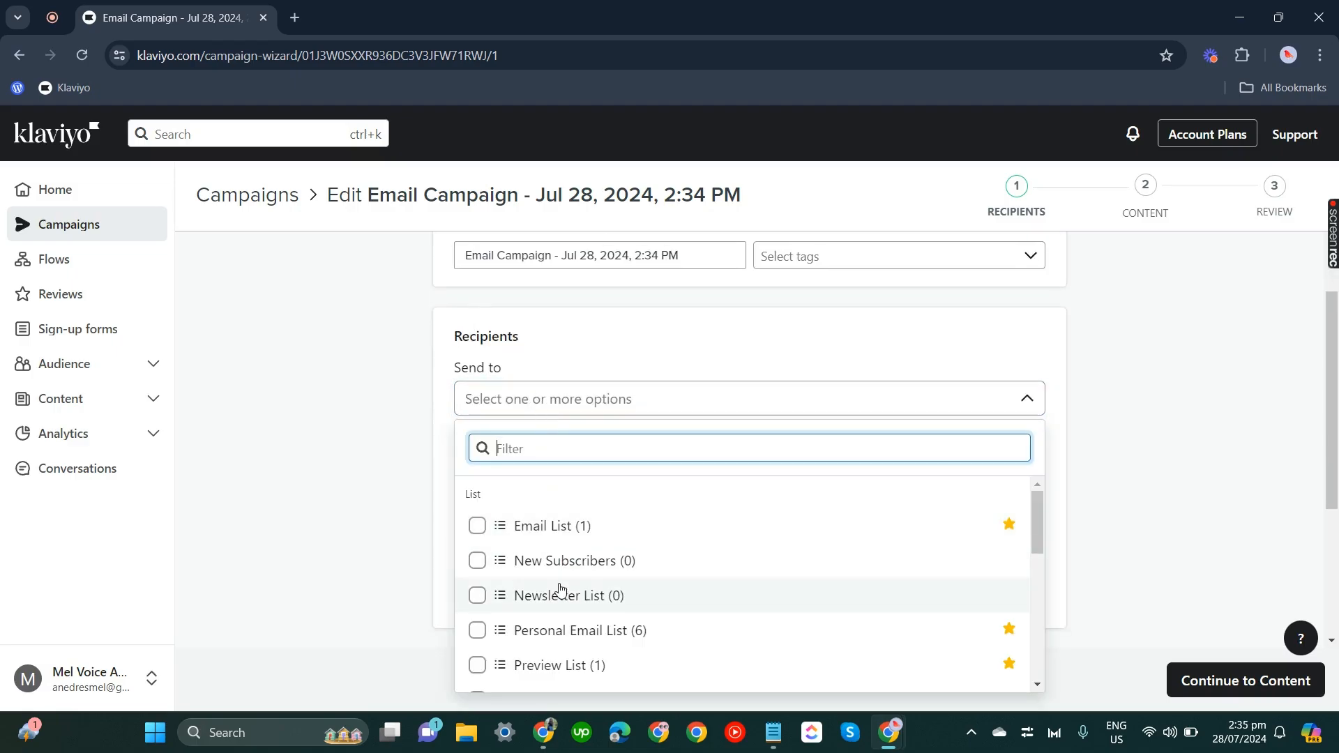
scroll(563, 576, "down", 10)
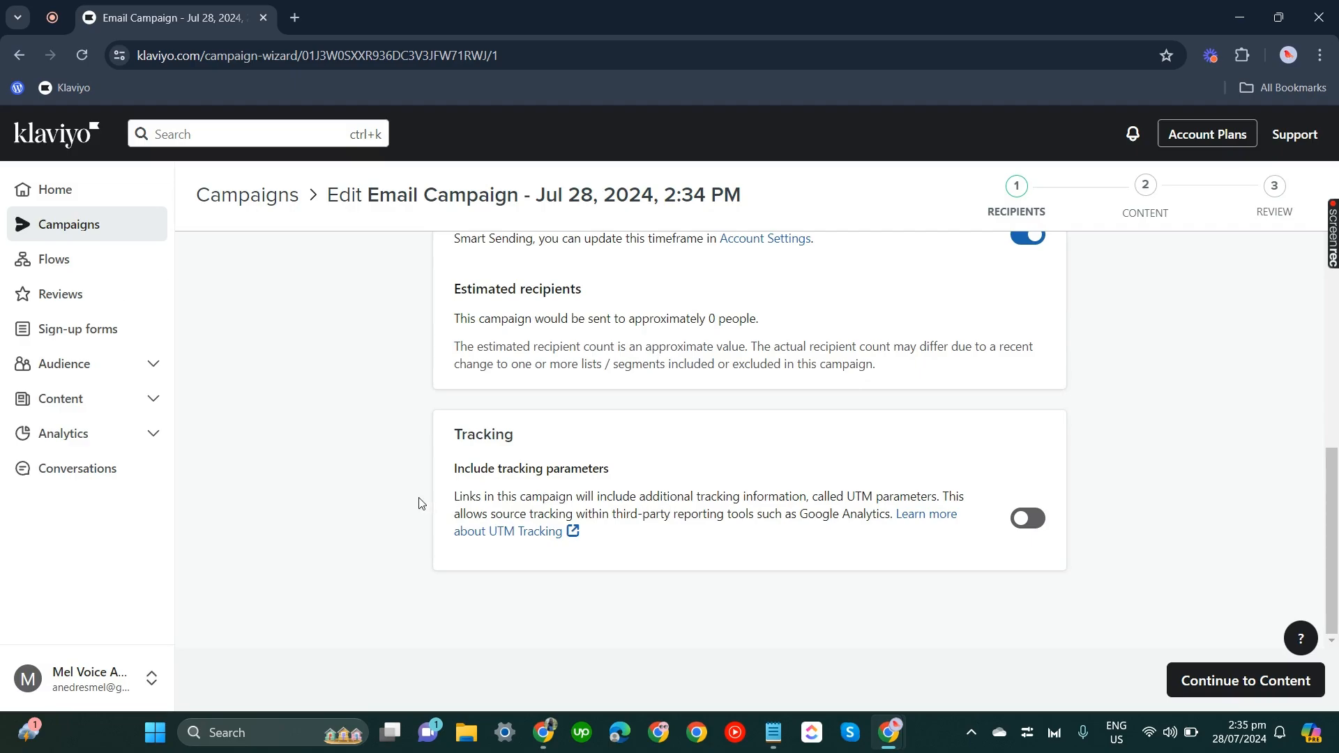
left_click(1032, 532)
left_click(1031, 532)
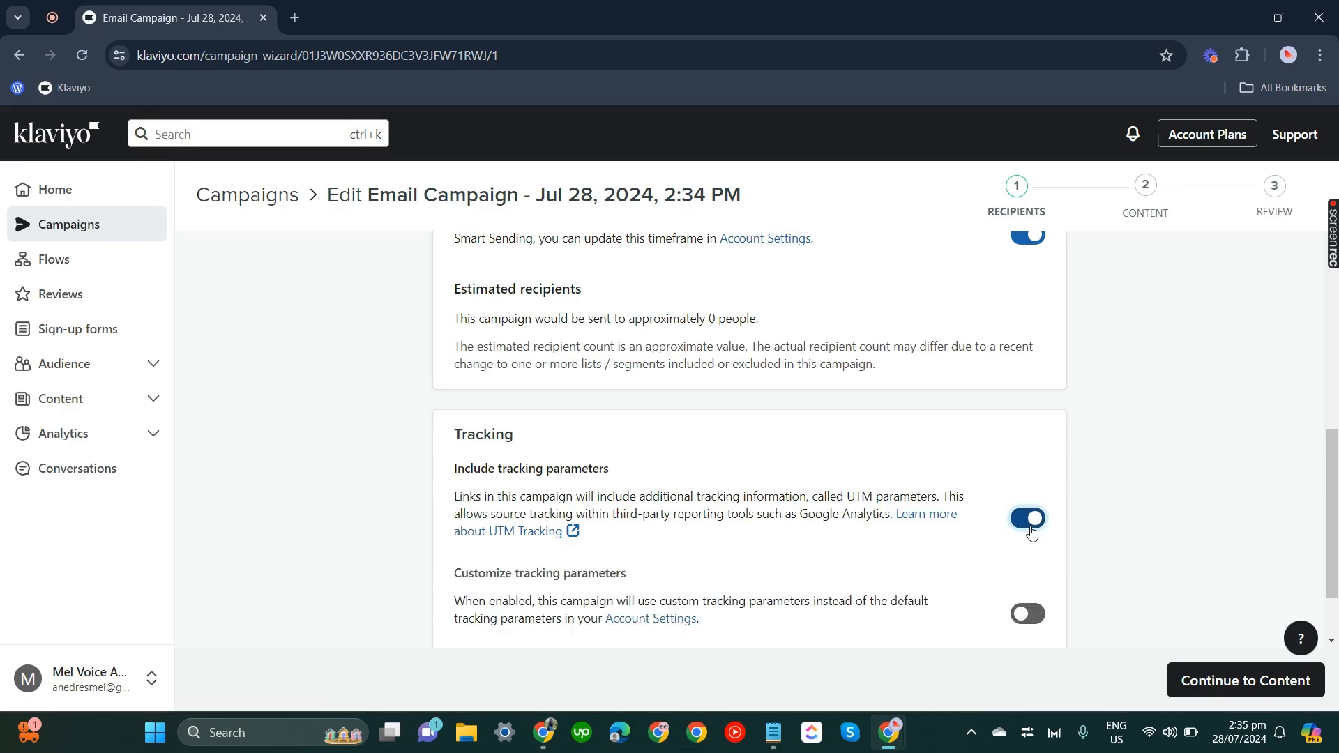
left_click(1239, 682)
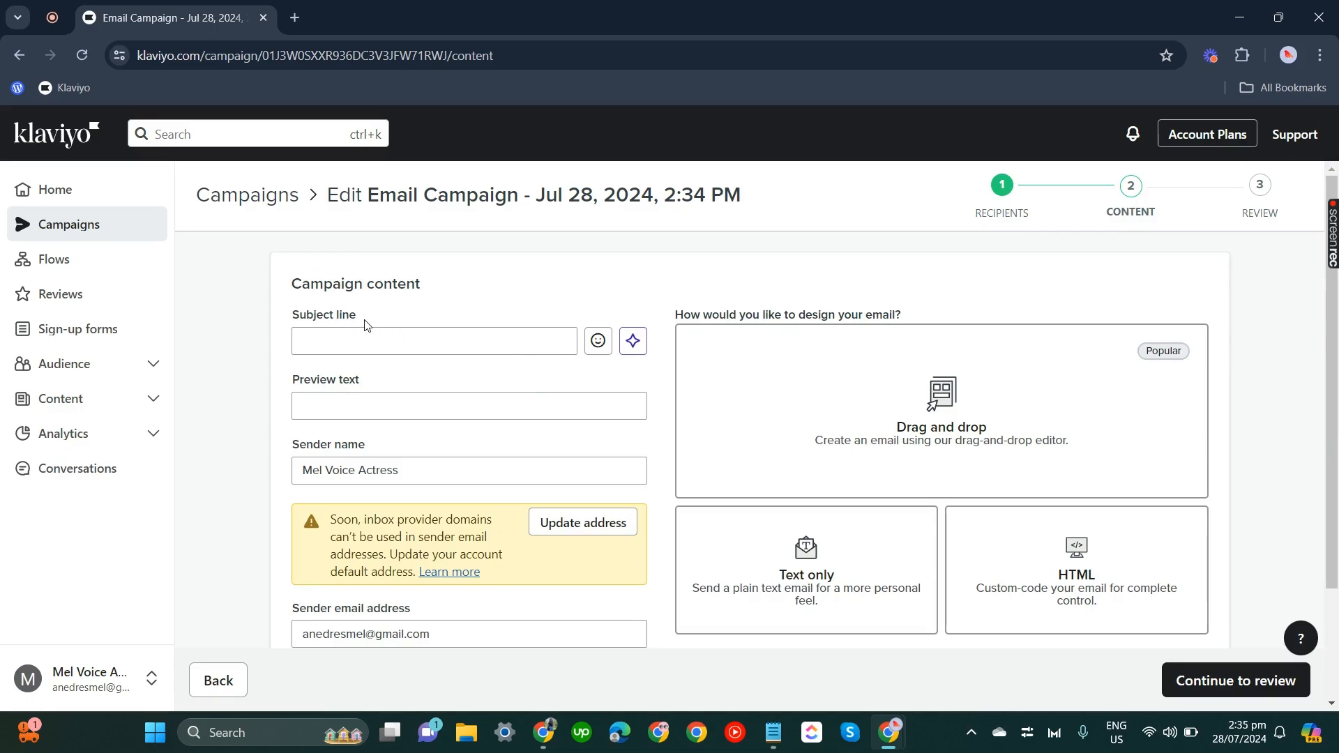
Start the Subject Line Assistant for a Product Announcement campaign of the Bestsellers type.
left_click(634, 342)
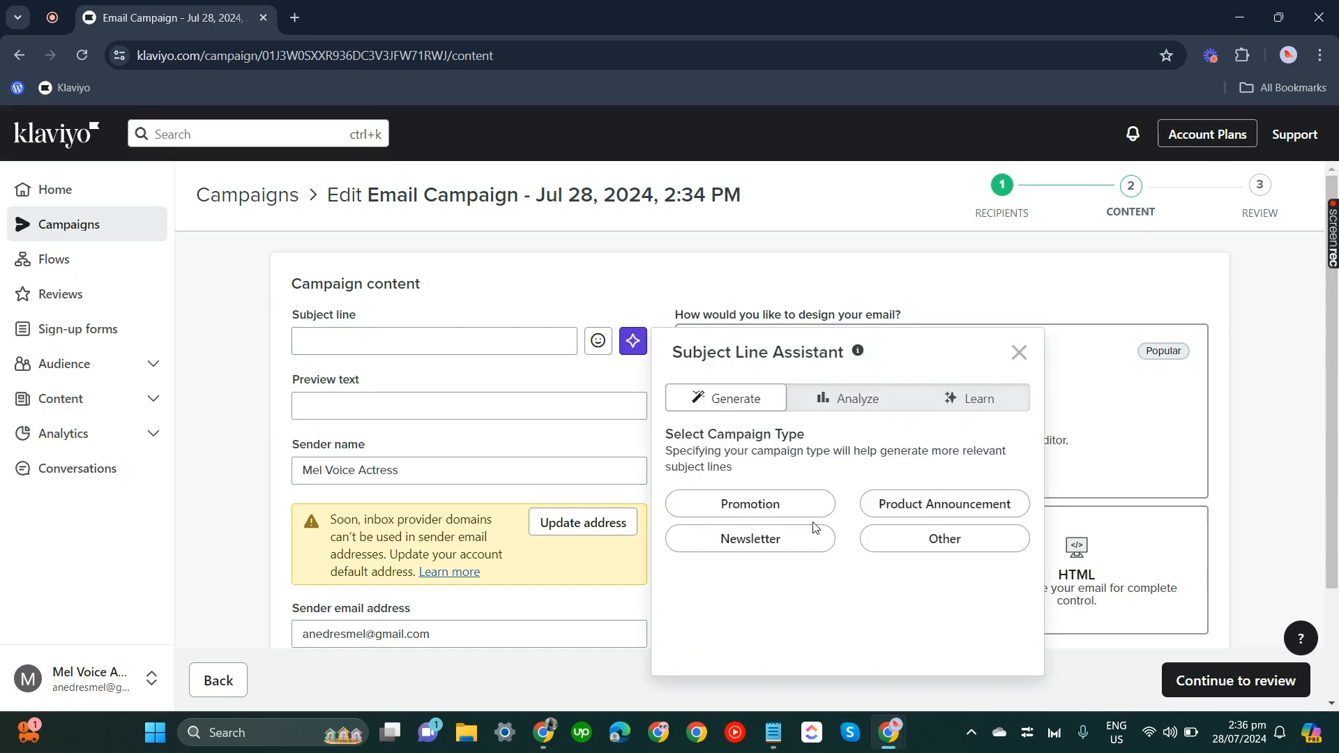
left_click(955, 516)
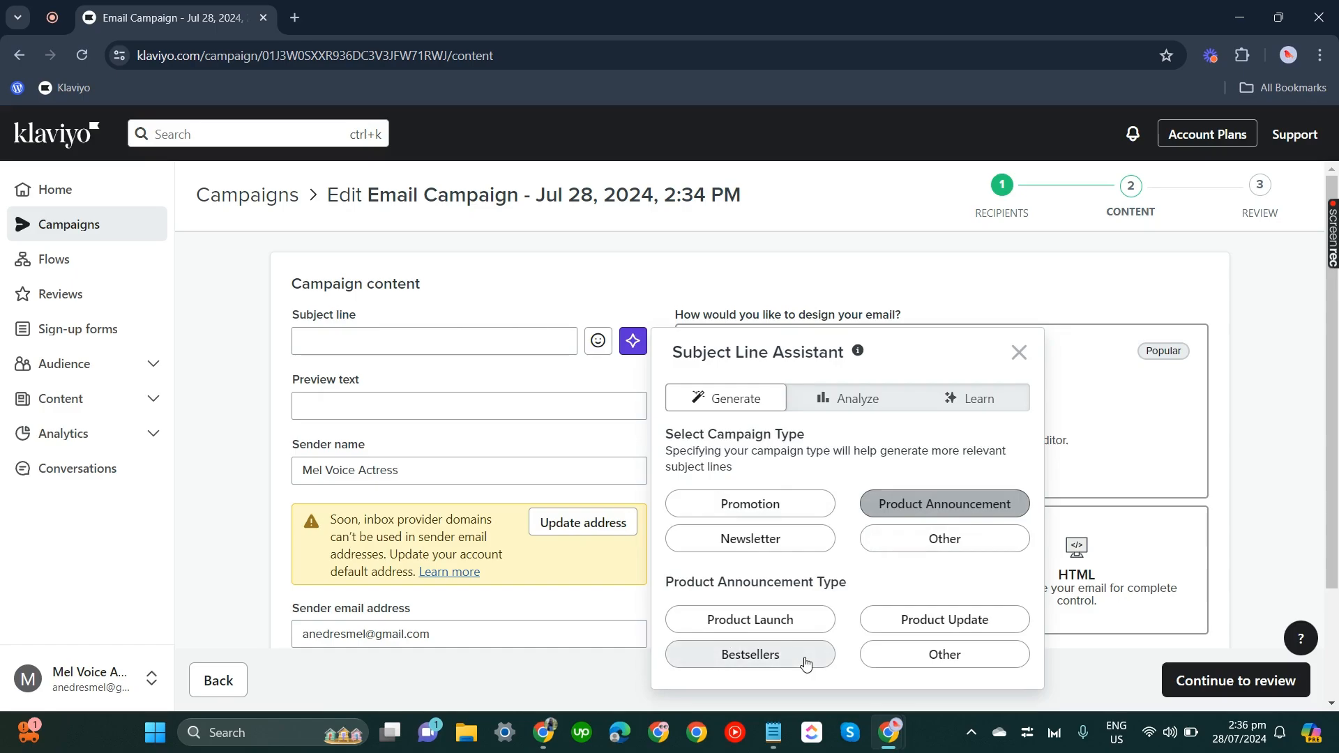
left_click(803, 661)
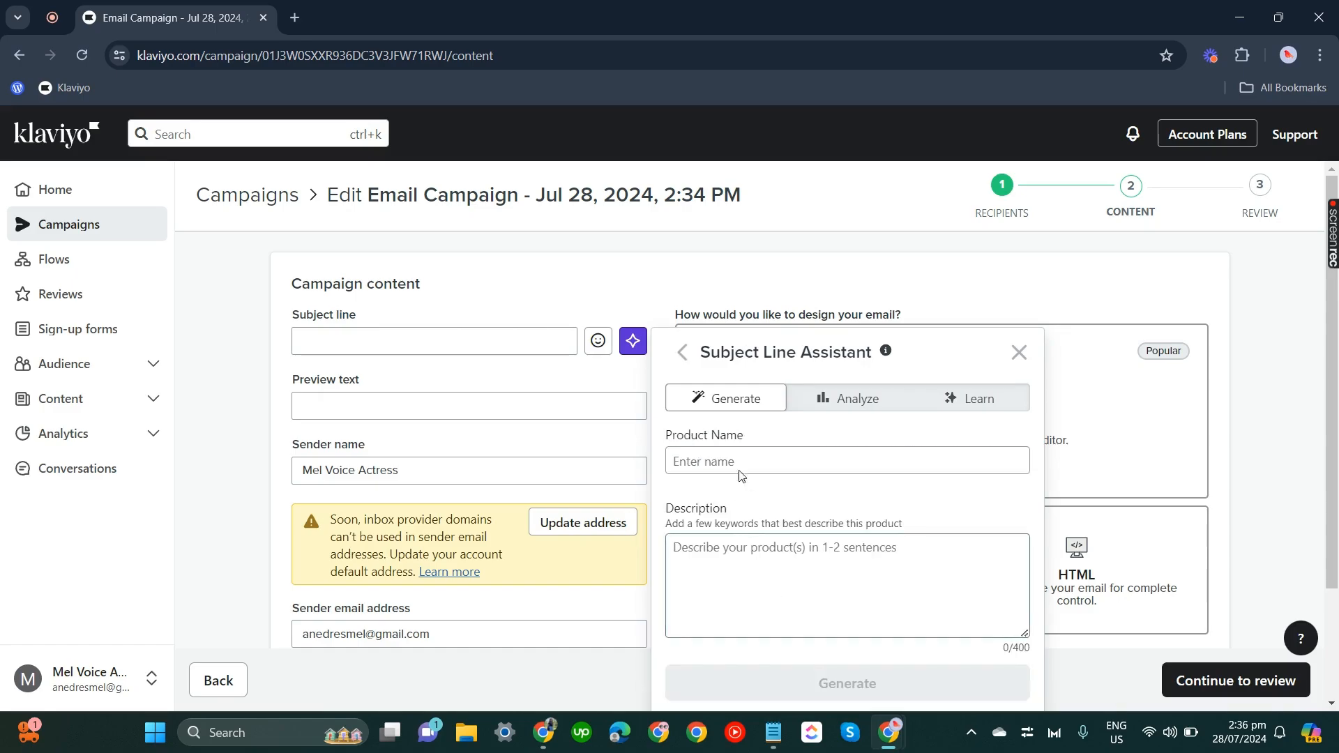
Enter Leather Bag as the product name in the Subject Line Assistant.
left_click(741, 467)
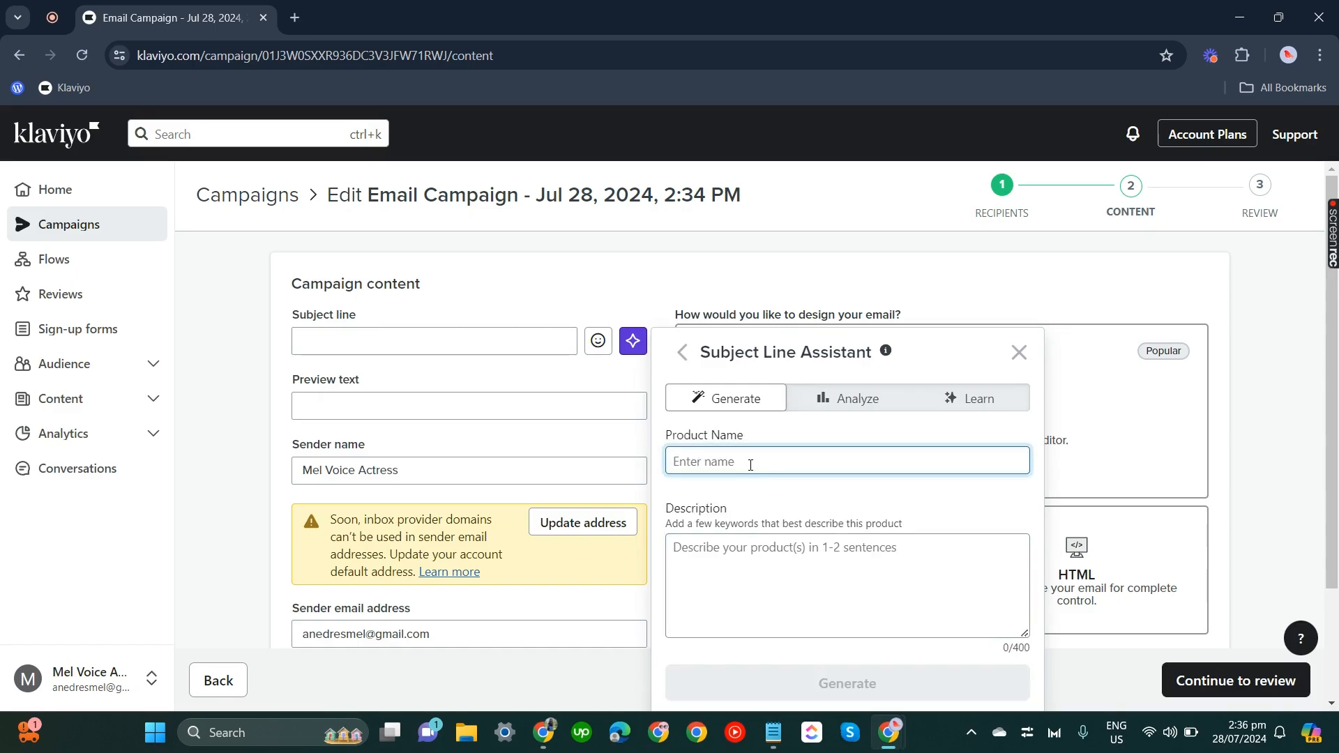
type("Iumi")
key("BackSpace")
key("BackSpace")
key("BackSpace")
type("l")
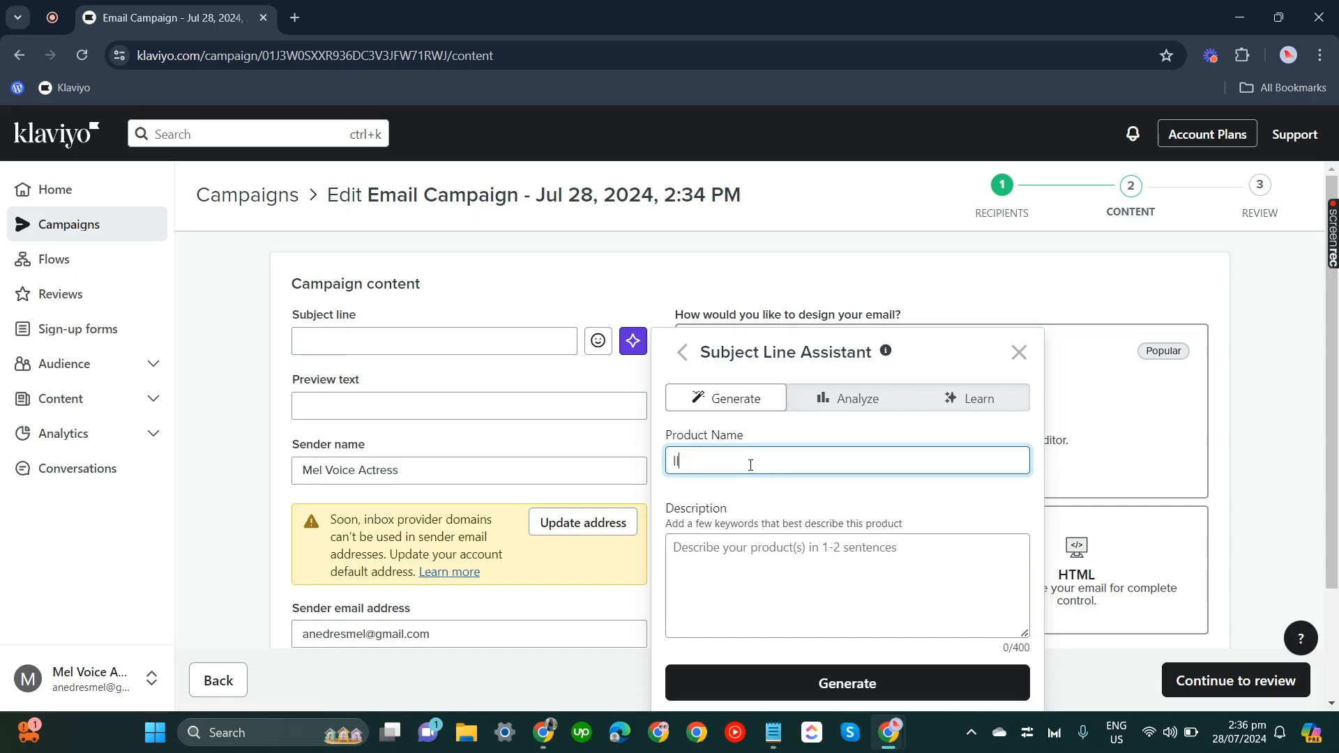
key("BackSpace")
key("BackSpace")
type("Leather Bag")
Generate subject lines from the description "Durable" and "High Quality" on separate lines, and apply "Elevate Your Style with Leather".
left_click(846, 603)
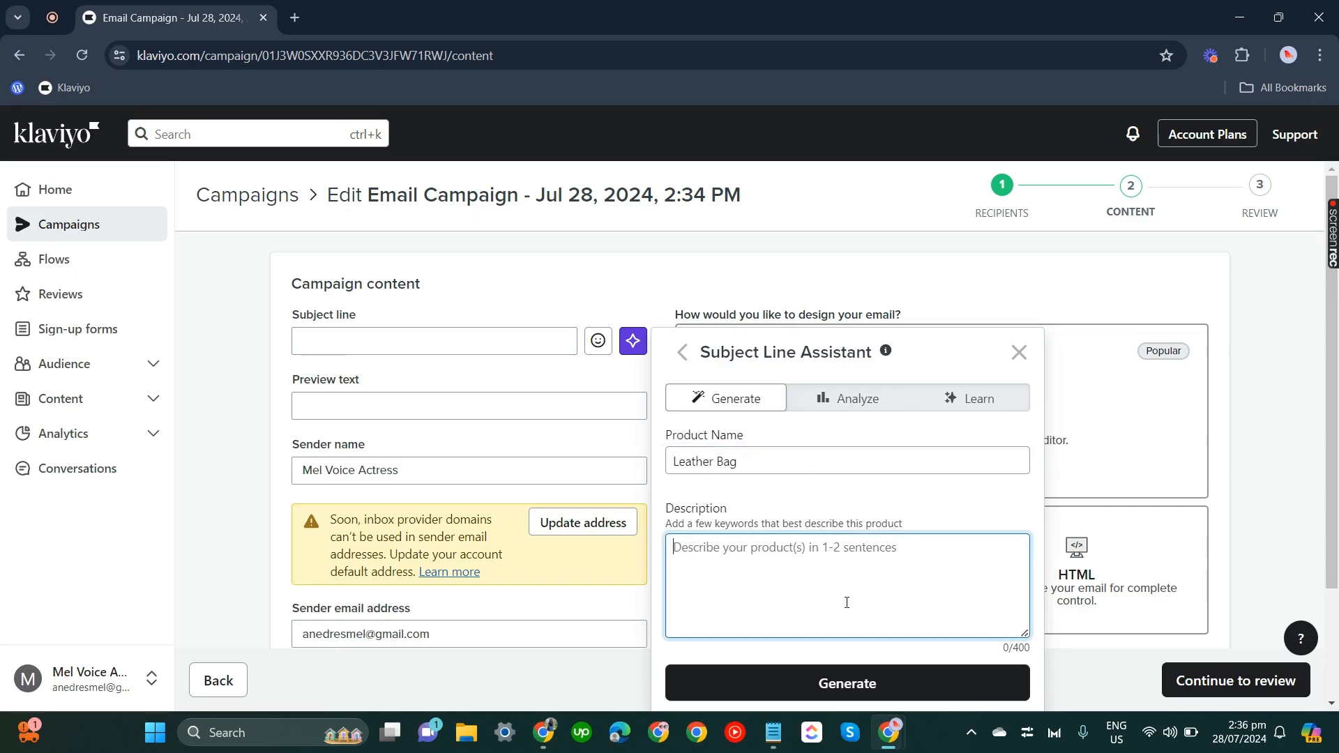
type("Durable")
key("Return")
type("High Quality")
left_click(891, 538)
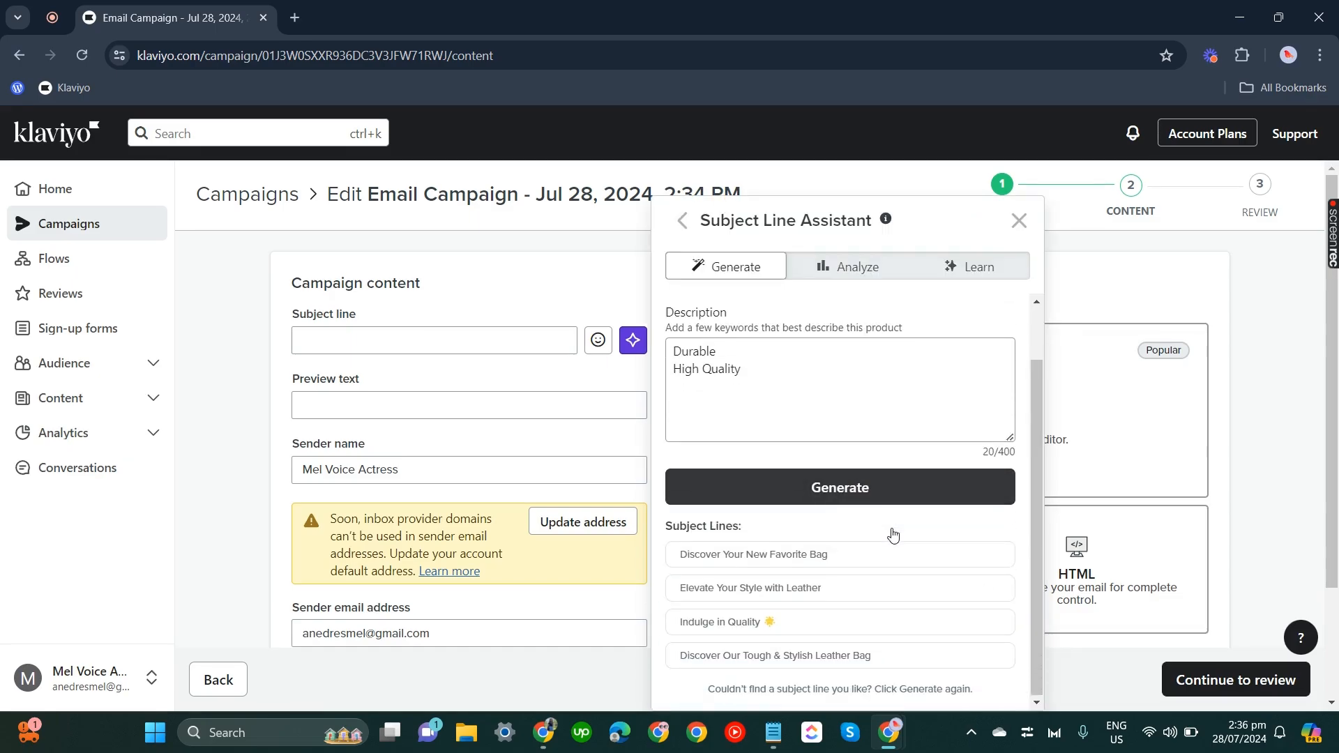
left_click(760, 588)
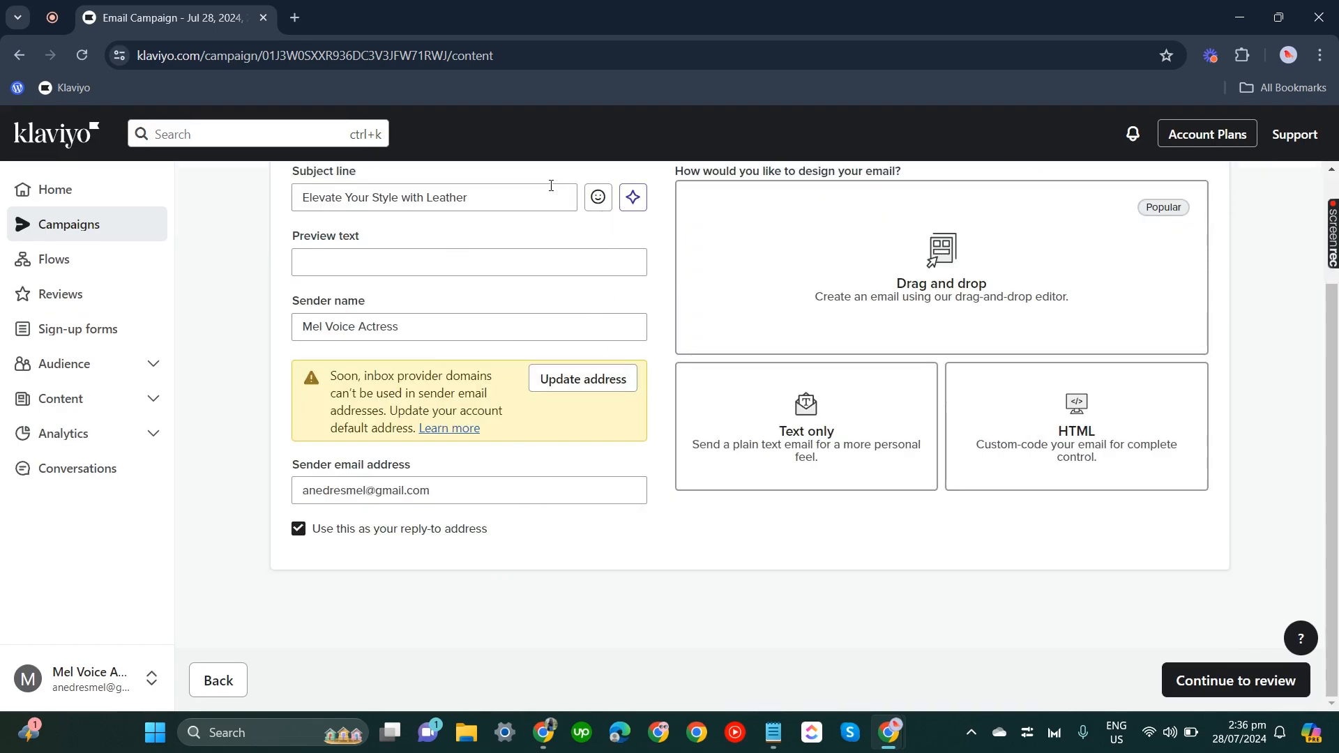
Browse the template library for drag-and-drop emails and return to the campaign's content settings.
scroll(526, 458, "up", 2)
scroll(567, 384, "down", 2)
scroll(551, 377, "up", 2)
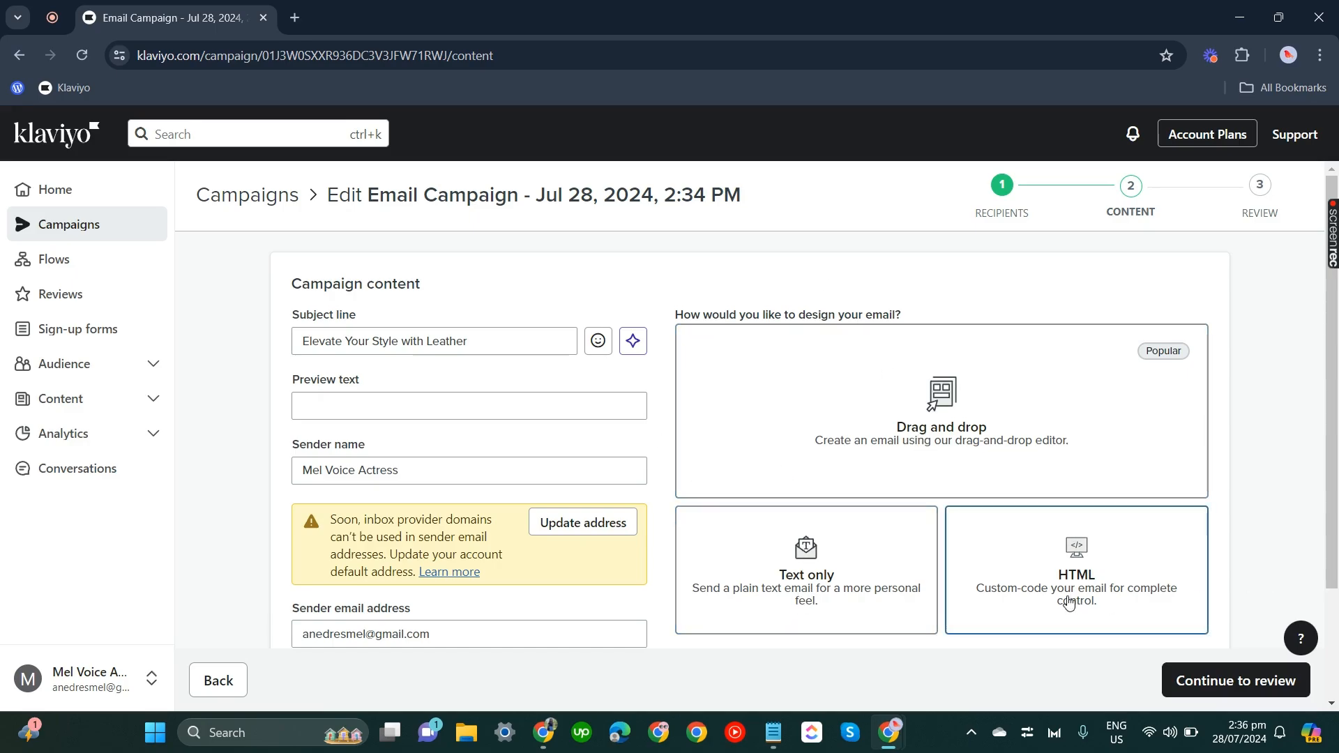
left_click(953, 407)
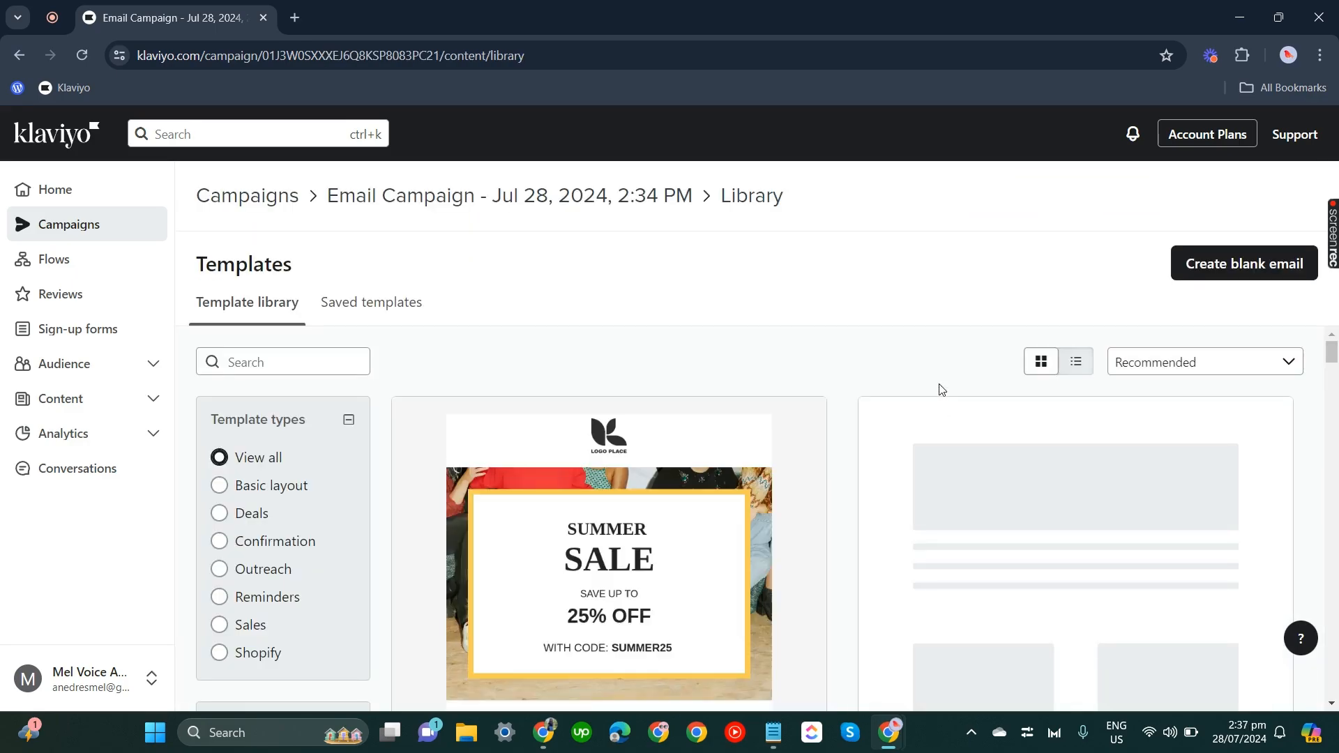
scroll(938, 386, "down", 6)
scroll(987, 418, "up", 2)
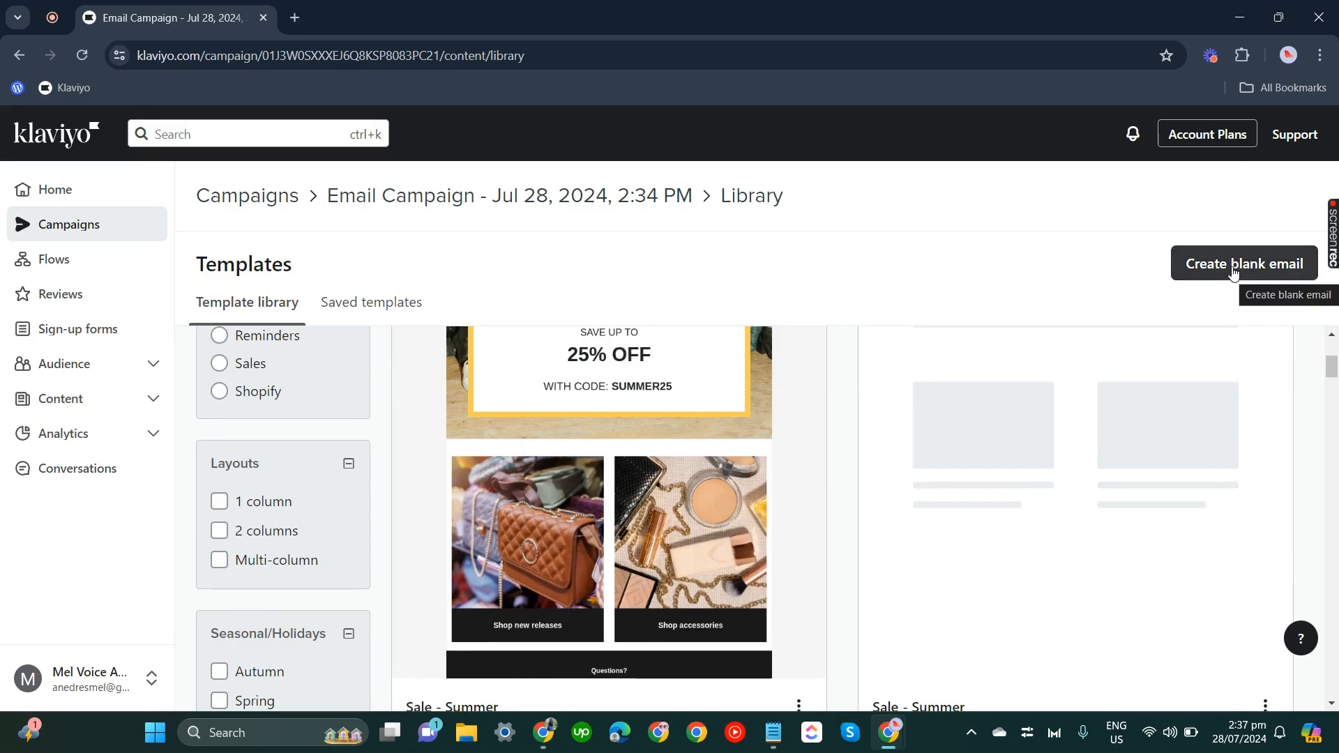
scroll(633, 408, "up", 1)
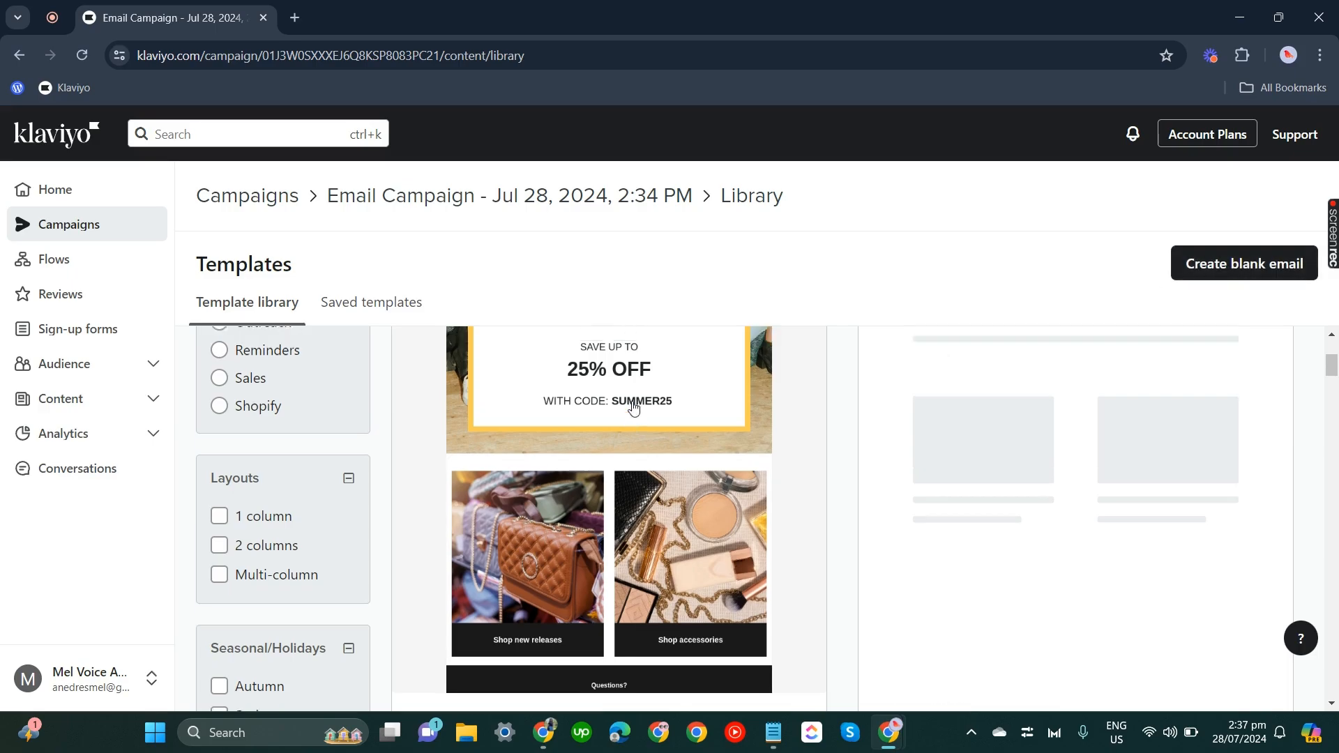
scroll(633, 408, "up", 4)
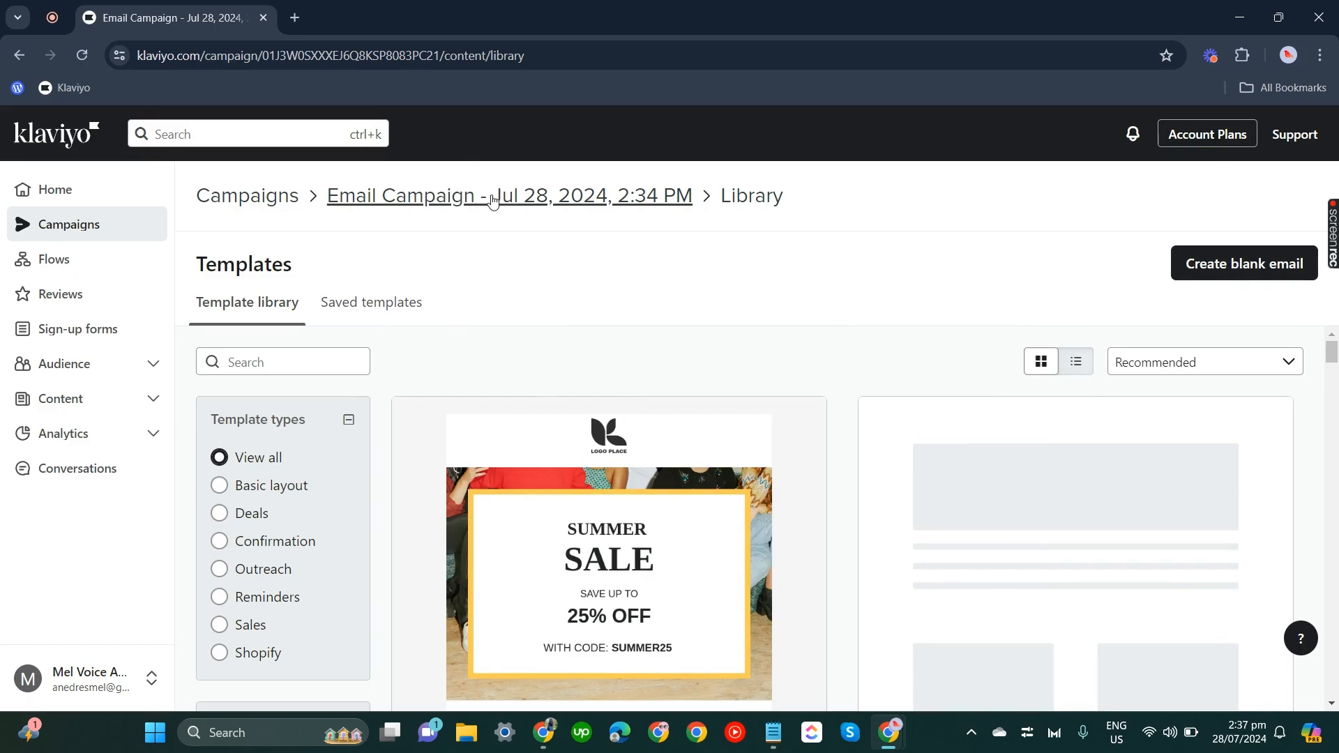
left_click(568, 203)
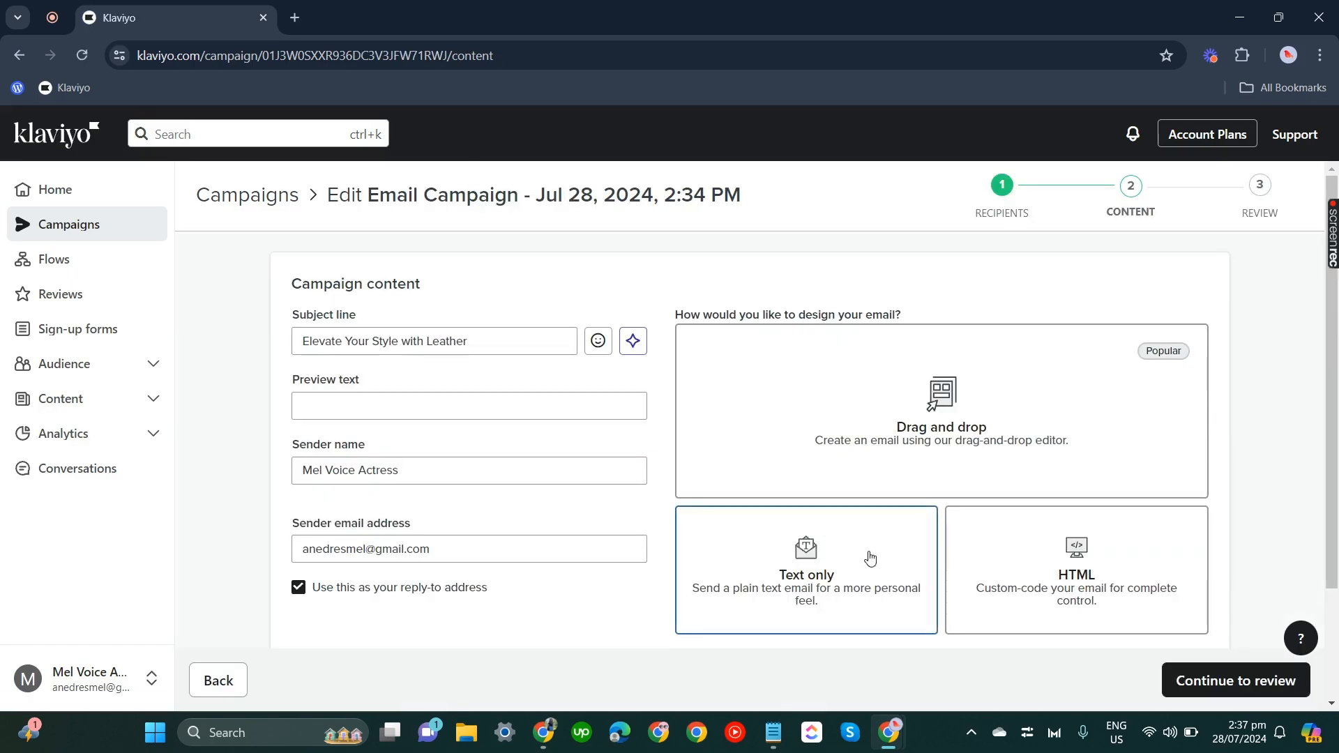
Choose the text-only design for the campaign email and open its editor.
scroll(802, 332, "down", 2)
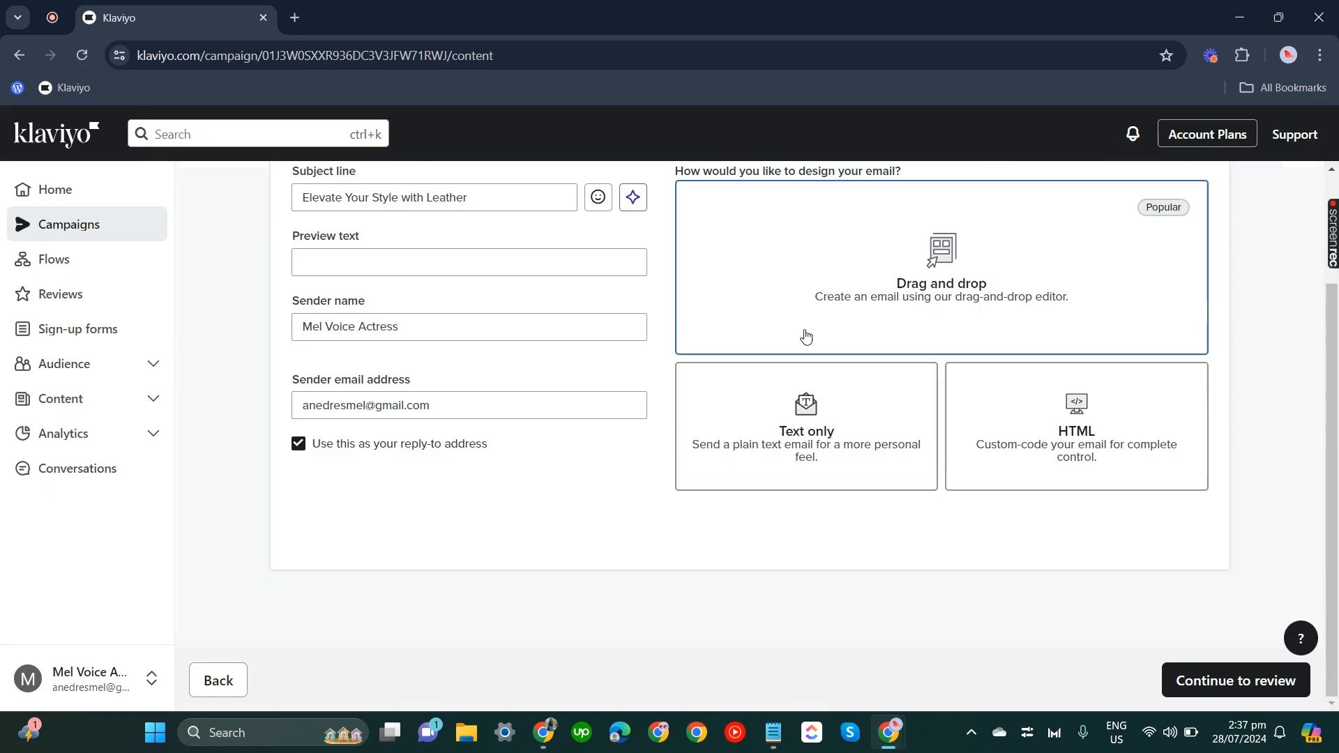
left_click(765, 427)
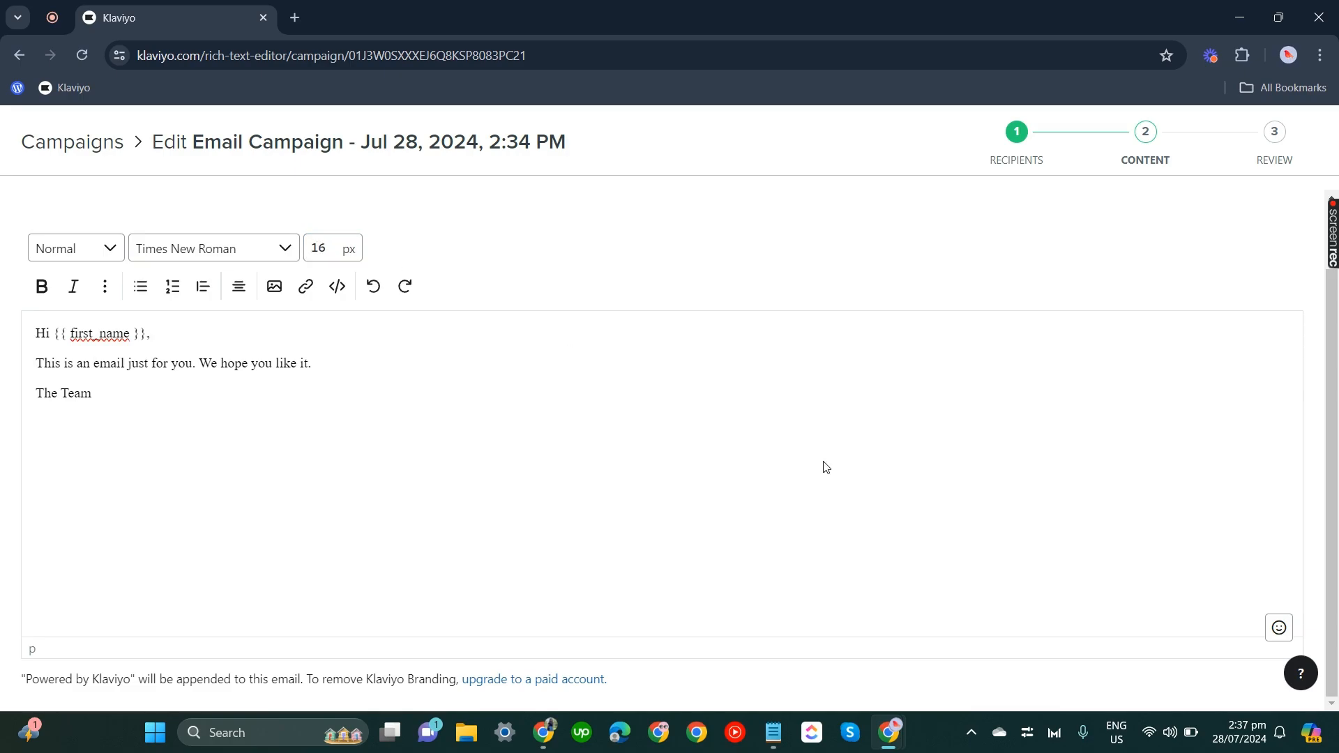
Preview the text-only campaign email directly in Klaviyo, check the rendered message, and close the preview.
scroll(825, 467, "up", 2)
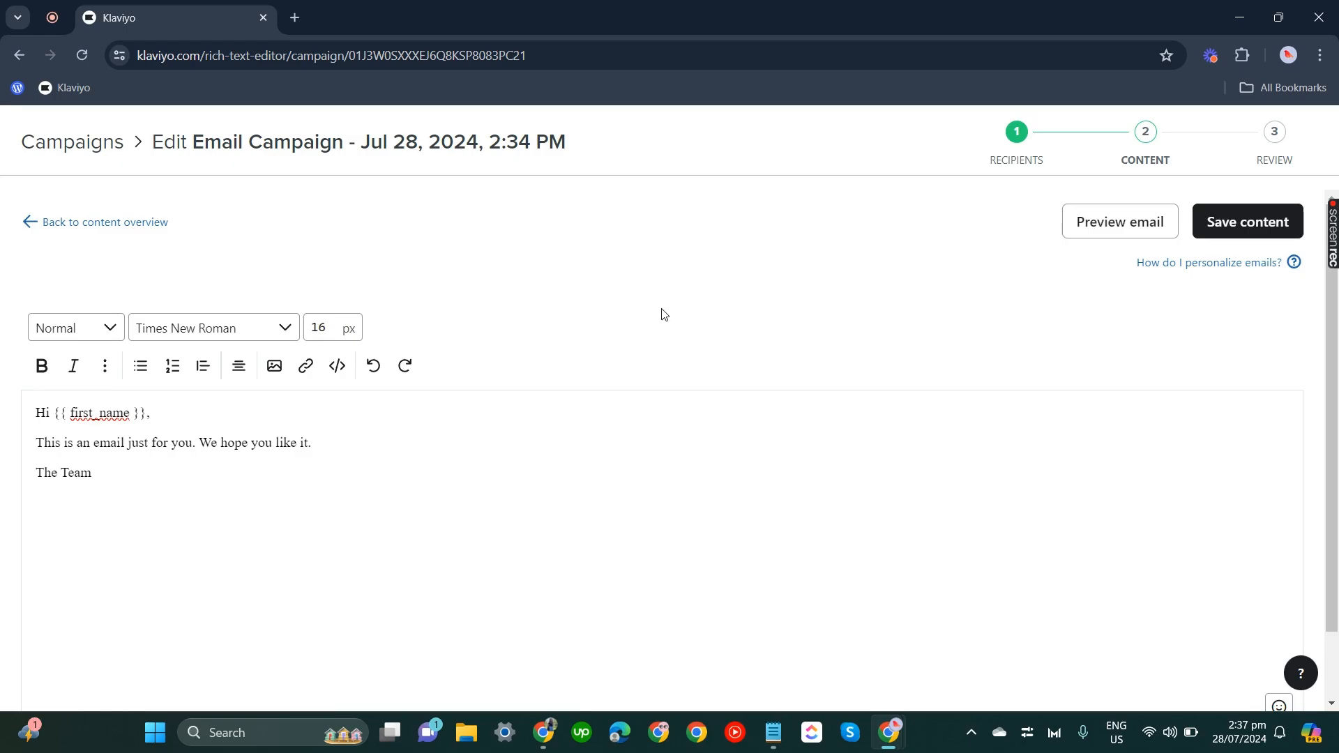
left_click(1094, 220)
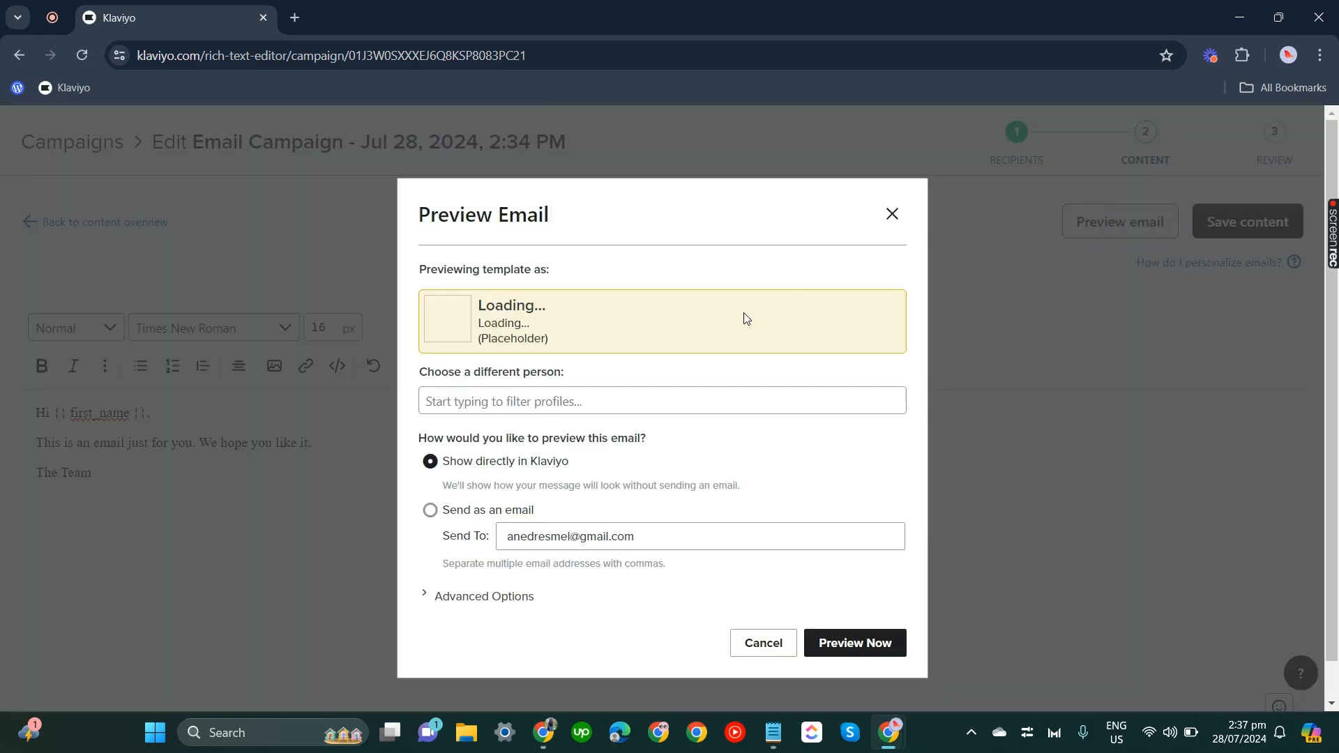
left_click(880, 641)
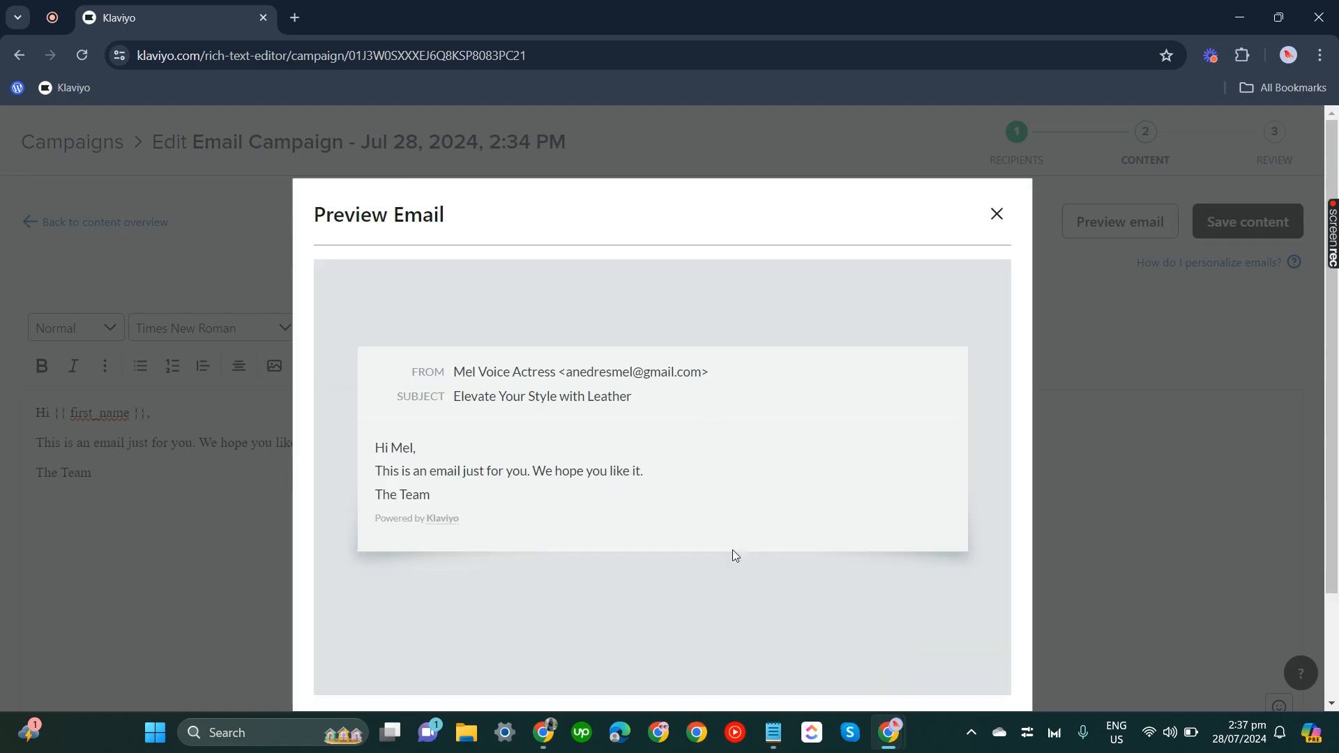
scroll(733, 549, "down", 2)
scroll(675, 537, "up", 2)
scroll(679, 557, "down", 2)
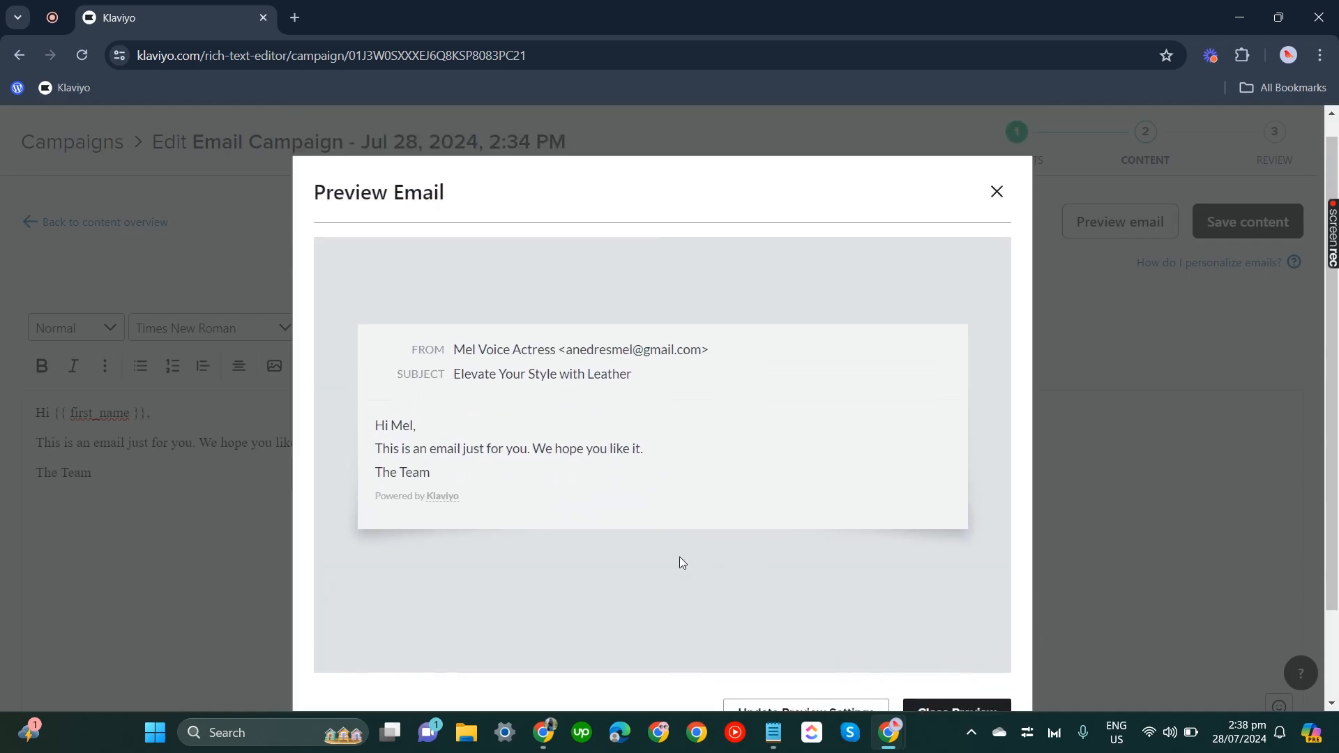
left_click(942, 610)
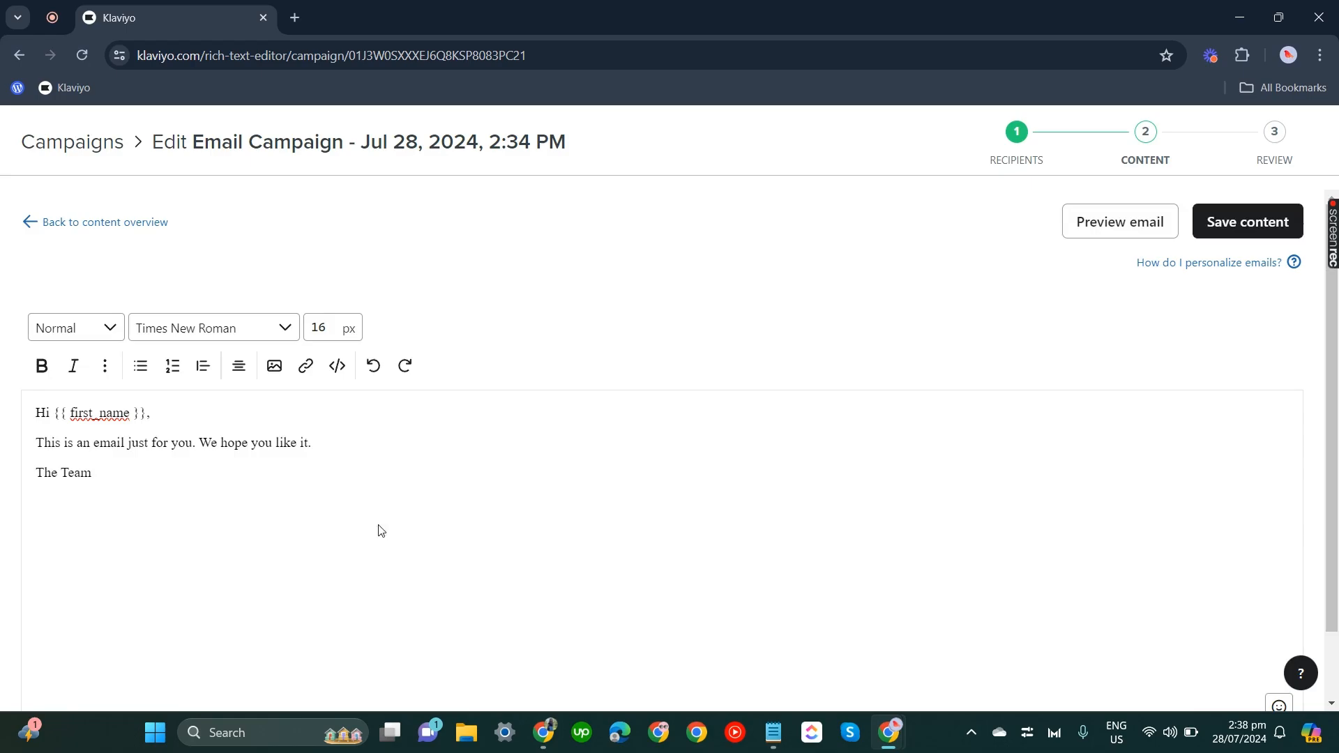
Save the text-only email content and continue to the campaign's review stage.
scroll(516, 475, "up", 2)
left_click(1248, 220)
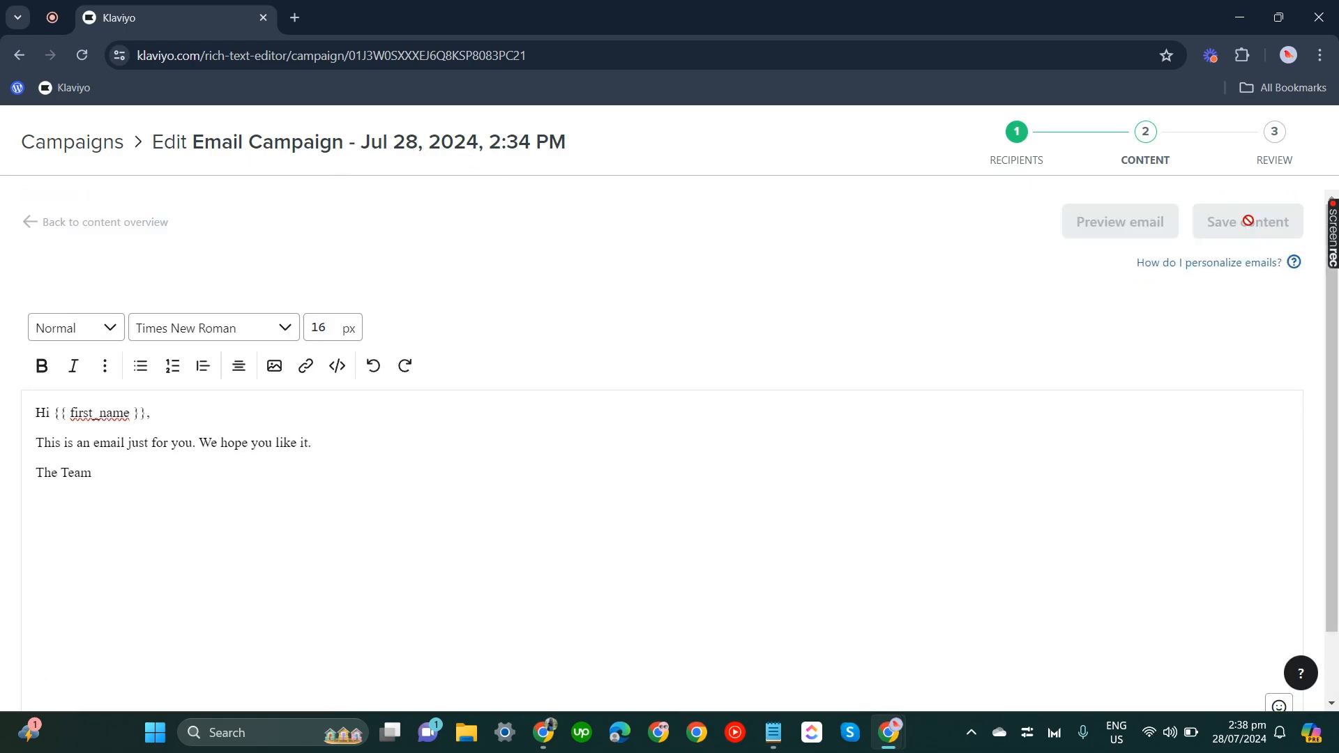
scroll(691, 439, "down", 3)
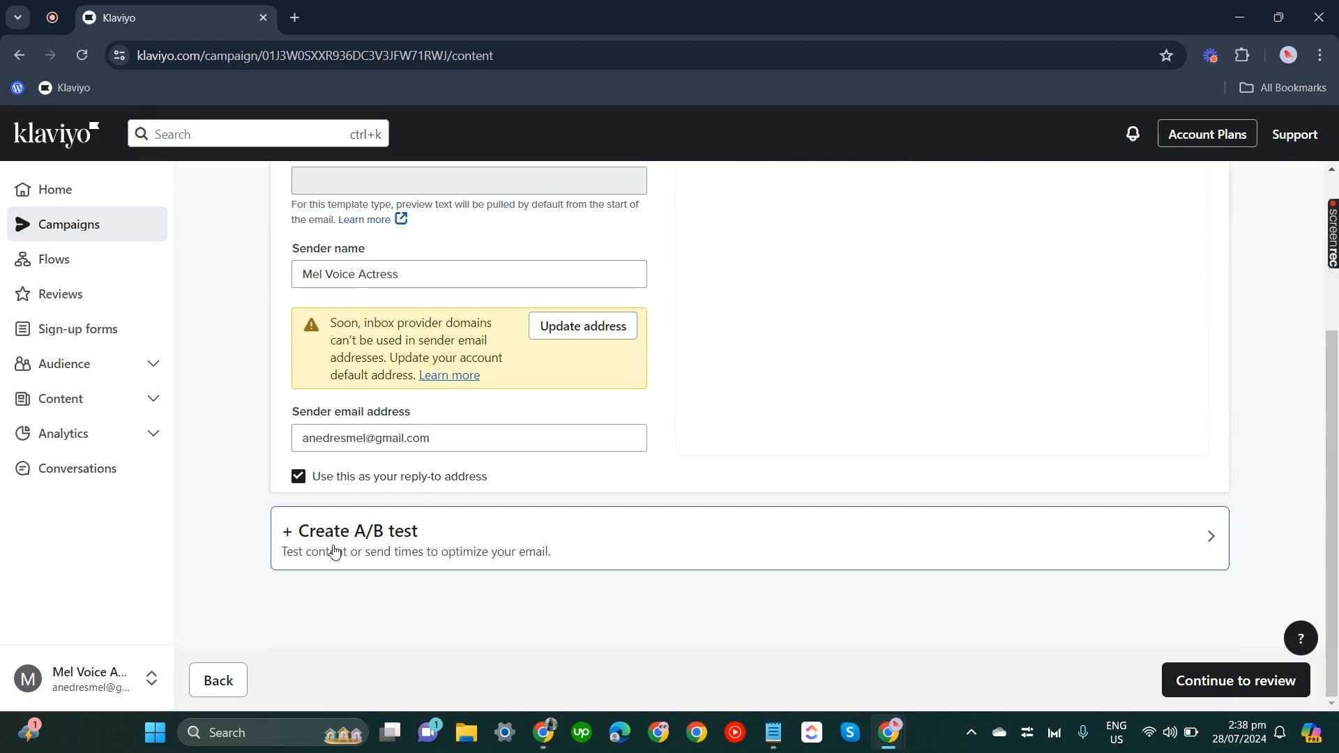
scroll(698, 458, "up", 2)
scroll(730, 443, "down", 2)
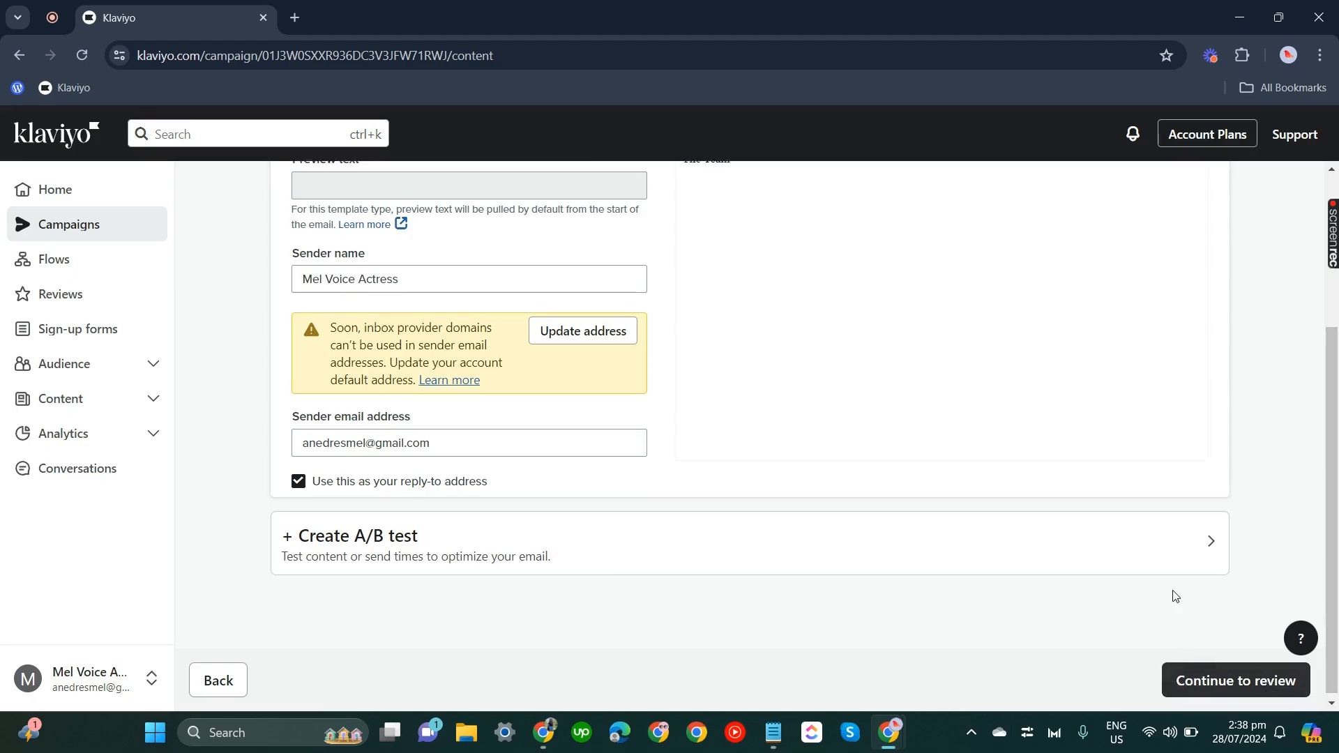
left_click(1194, 681)
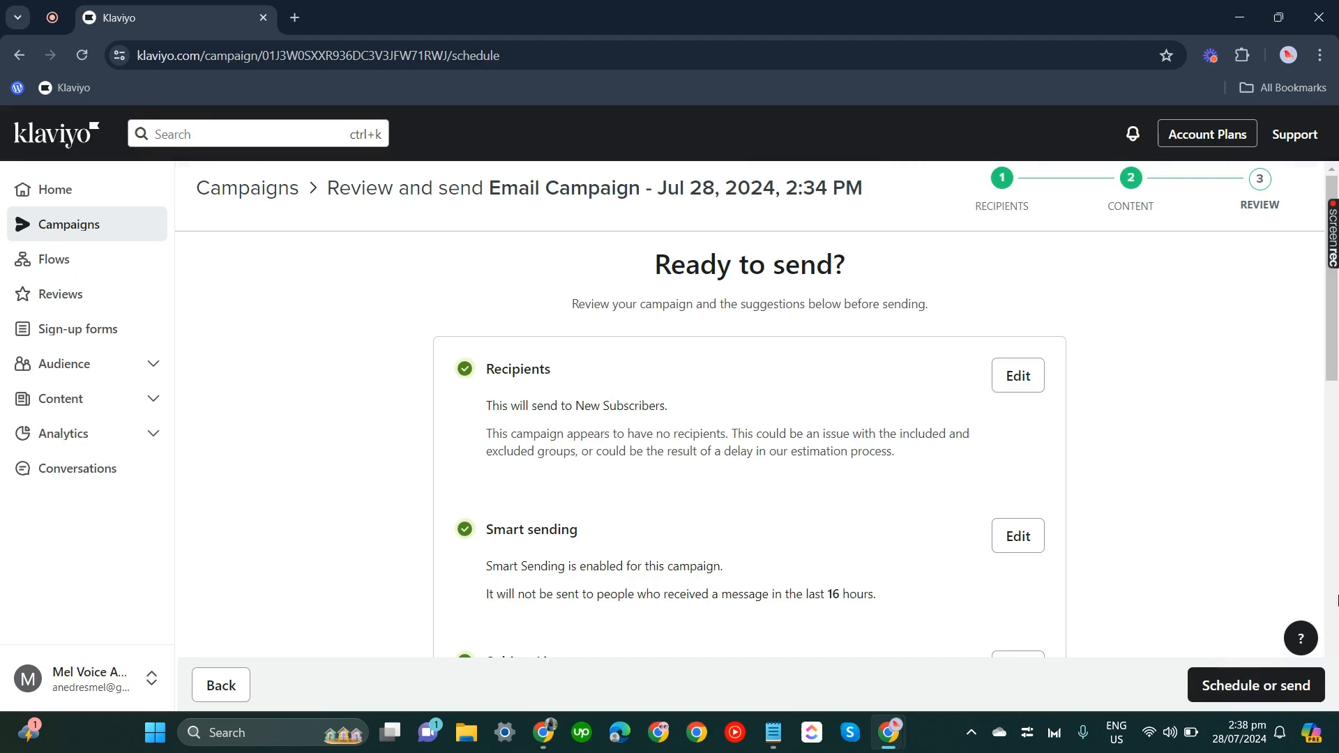
Send the campaign immediately with the Send now option and return to the campaigns list.
left_click(1231, 686)
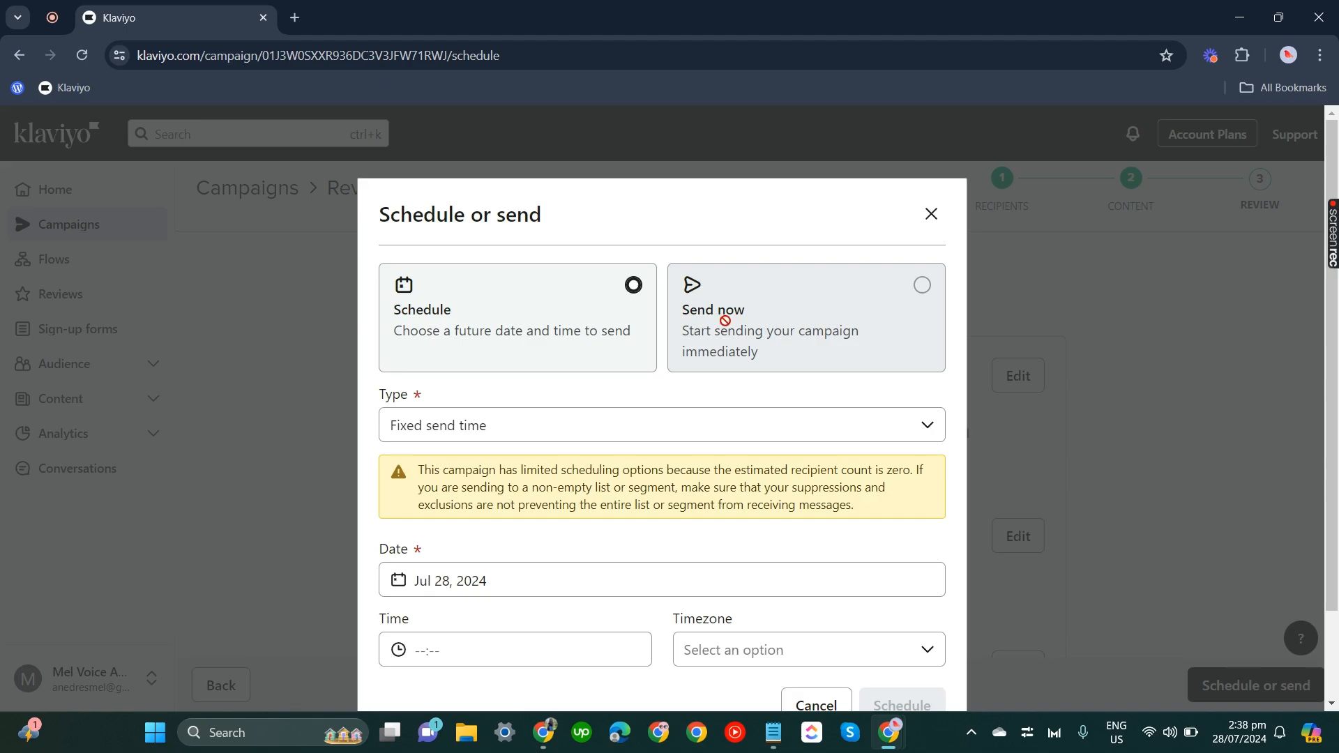
scroll(756, 500, "down", 2)
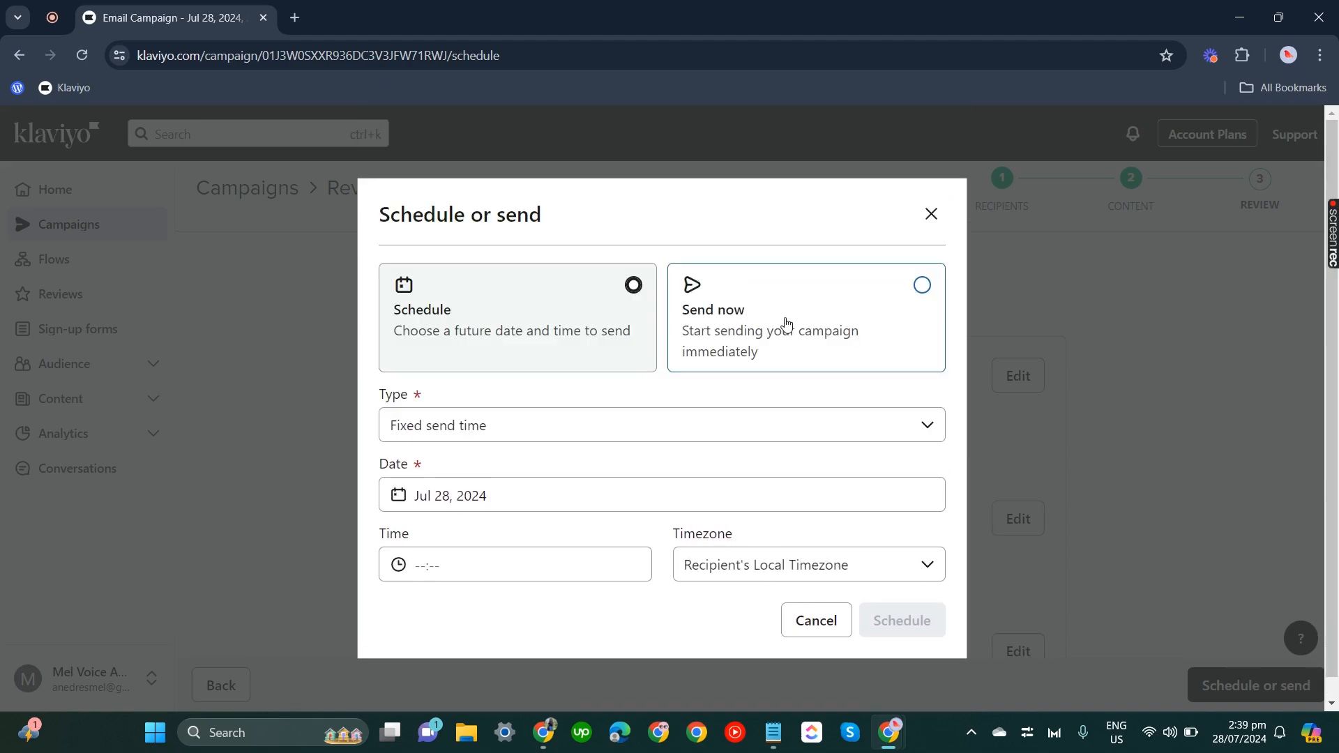
left_click(786, 323)
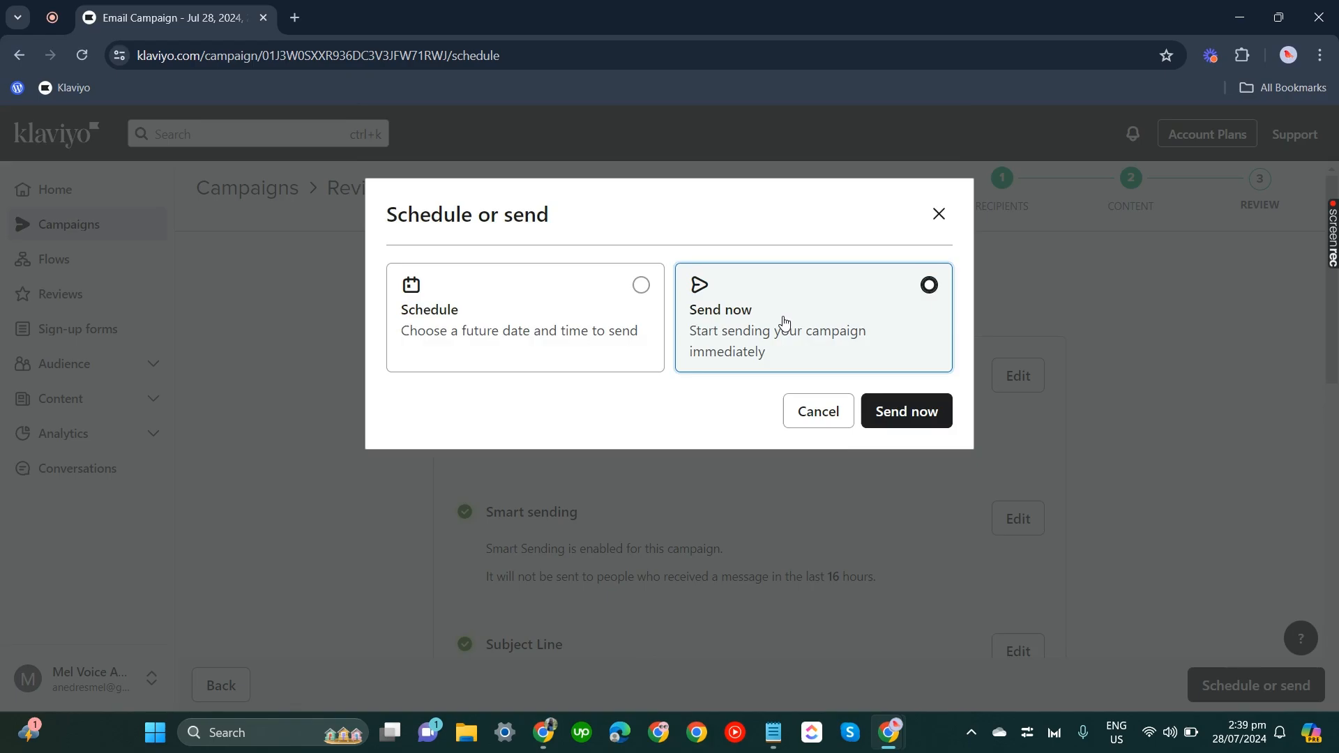
left_click(938, 419)
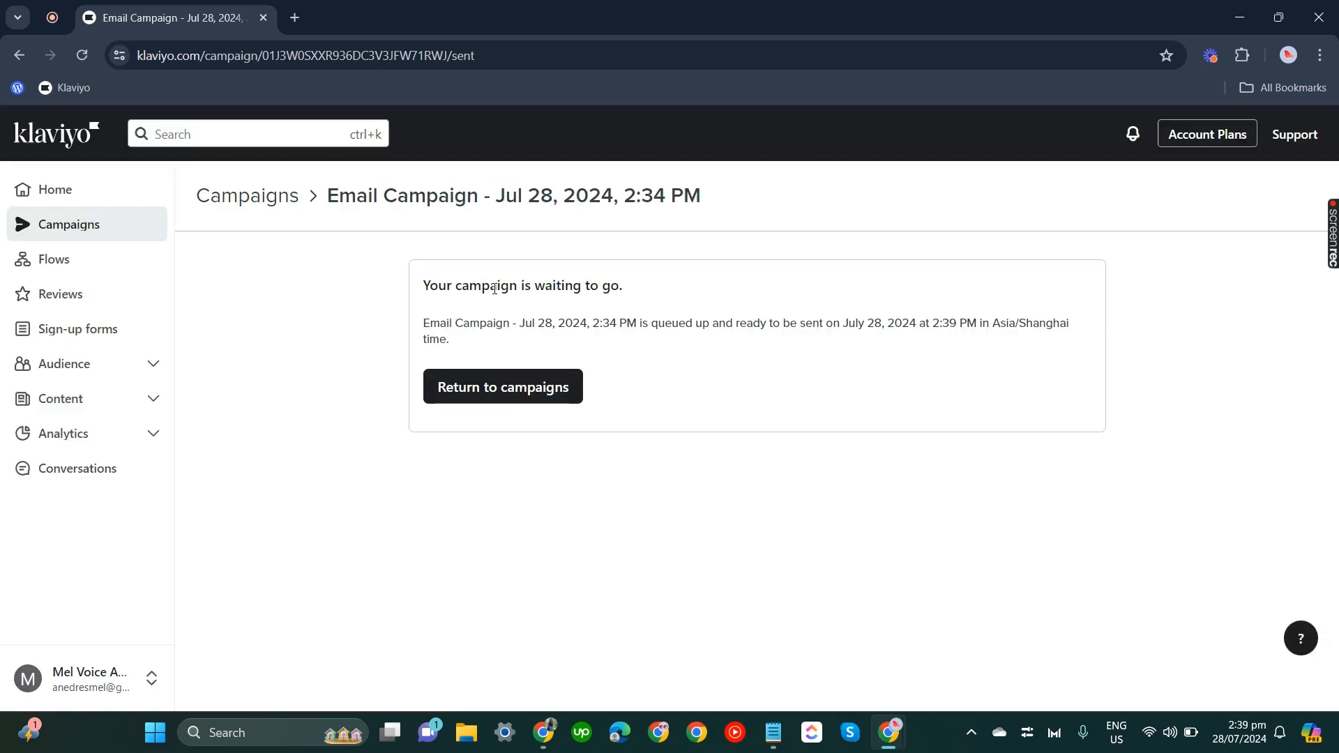
left_click(529, 402)
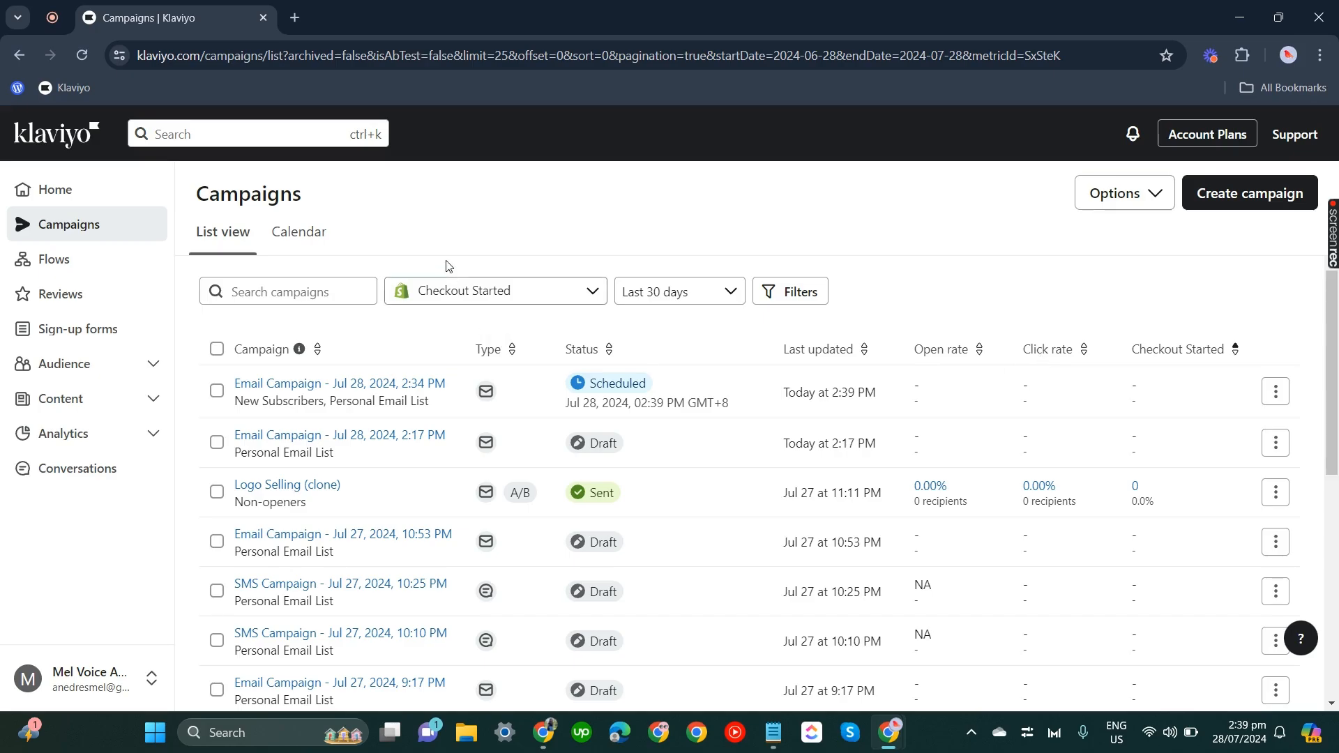
Examine the Shopify and API conversion metrics available for the campaigns list.
left_click(481, 291)
left_click(498, 300)
left_click(498, 300)
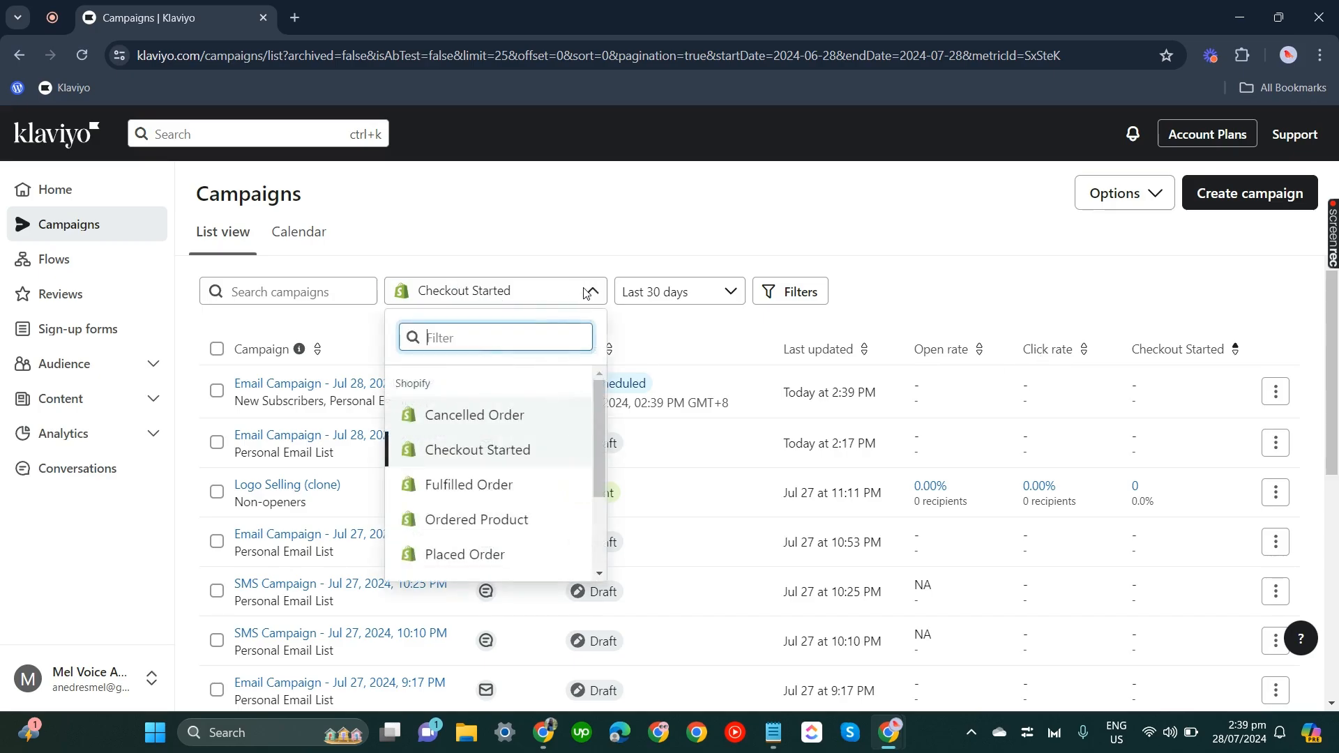
left_click(516, 299)
left_click(548, 304)
left_click(548, 301)
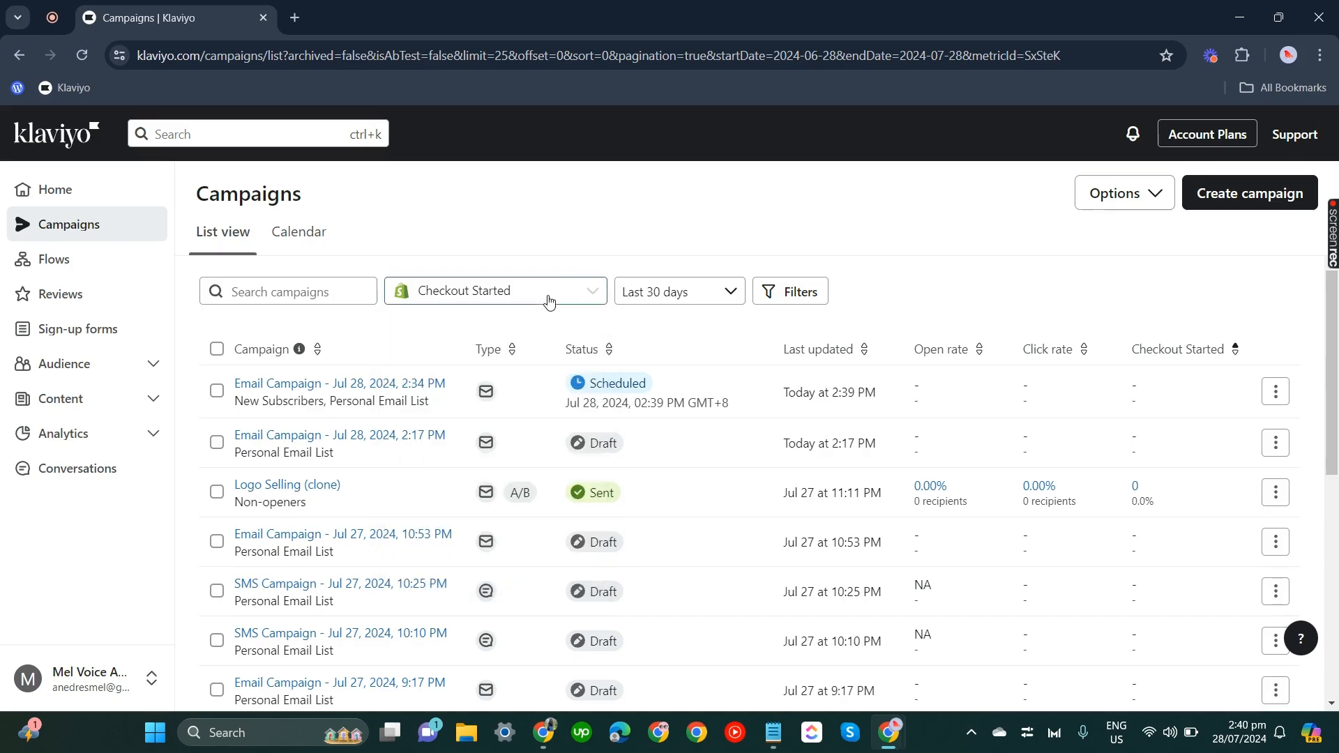
left_click(547, 301)
scroll(504, 488, "down", 2)
scroll(482, 446, "up", 2)
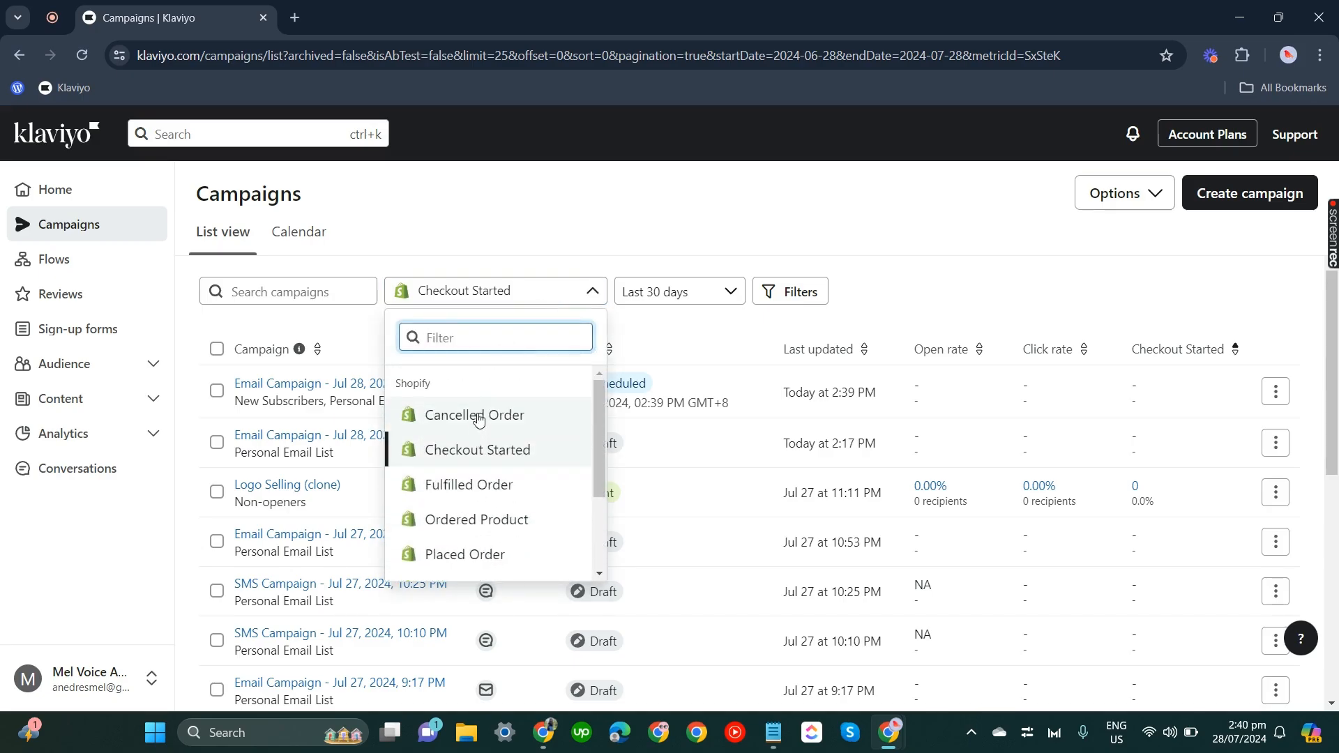
scroll(516, 446, "down", 2)
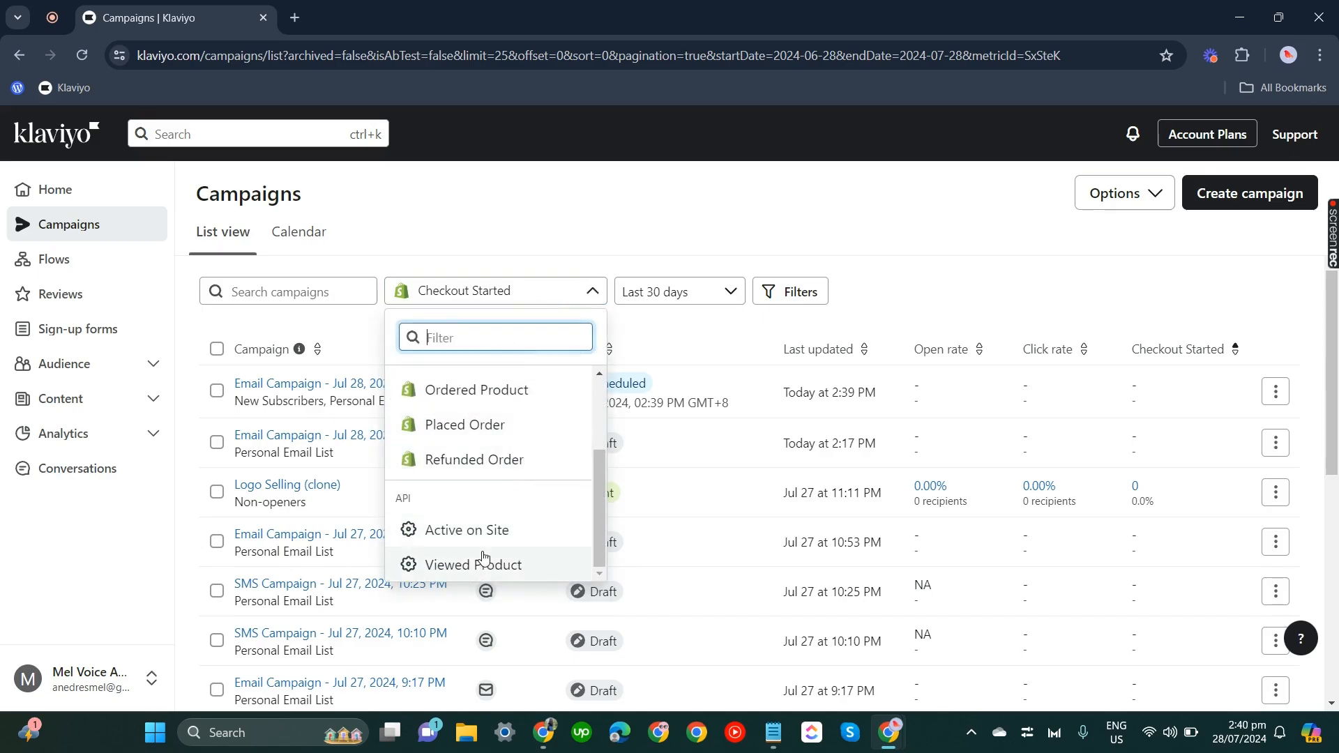
left_click(464, 564)
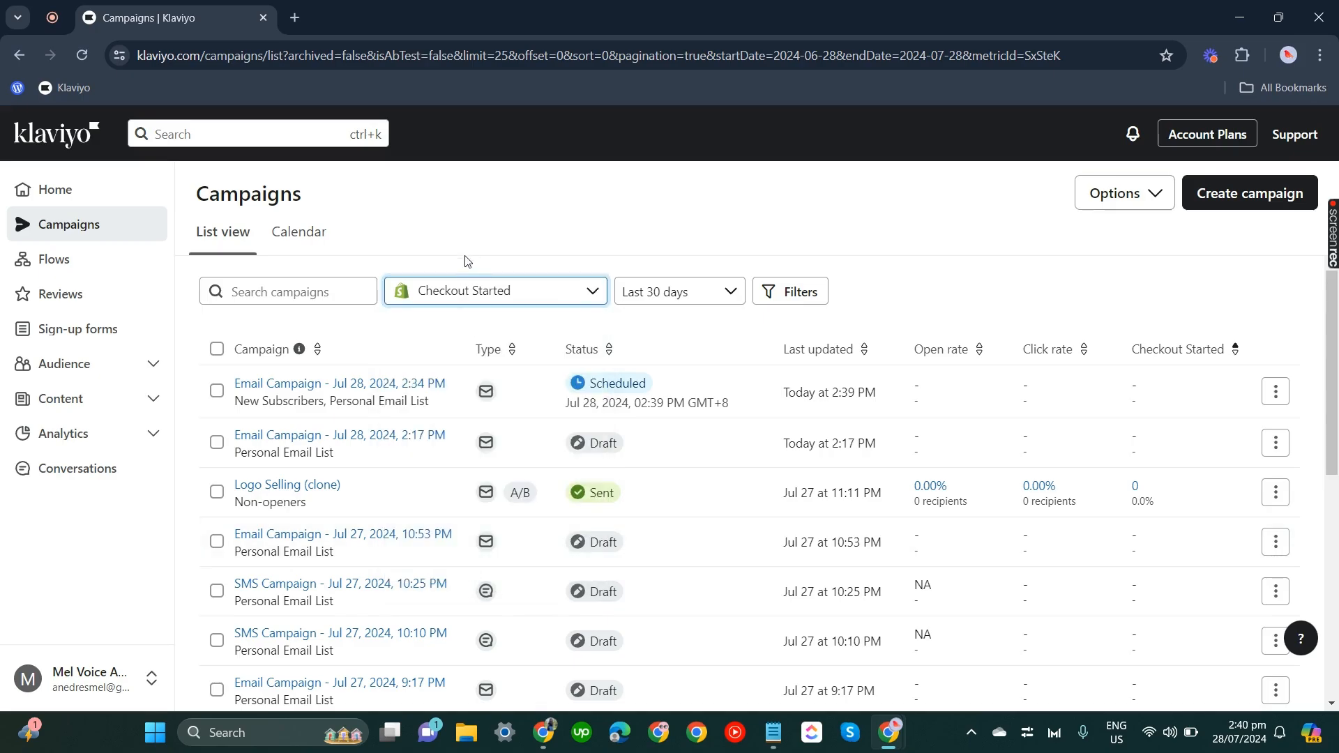